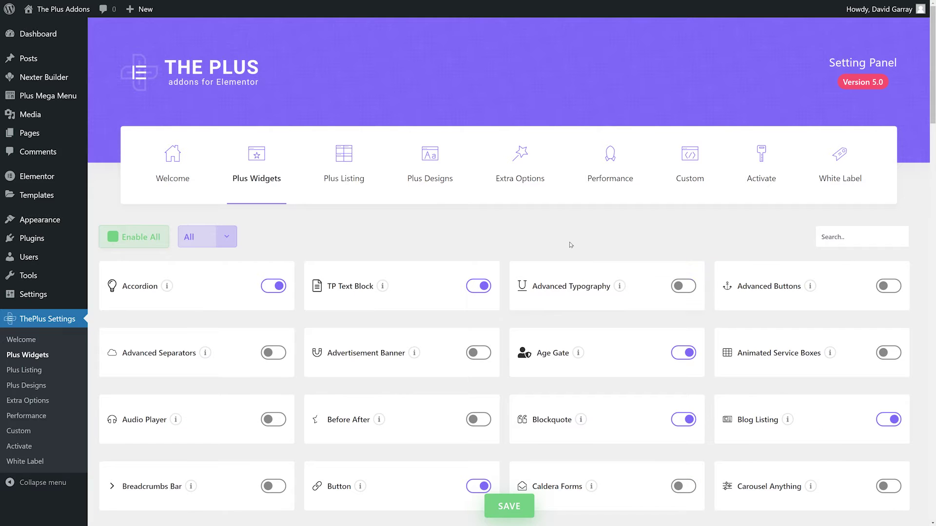
Step: Purge all cache files from the plugin's Performance settings and confirm the removal
left_click(616, 177)
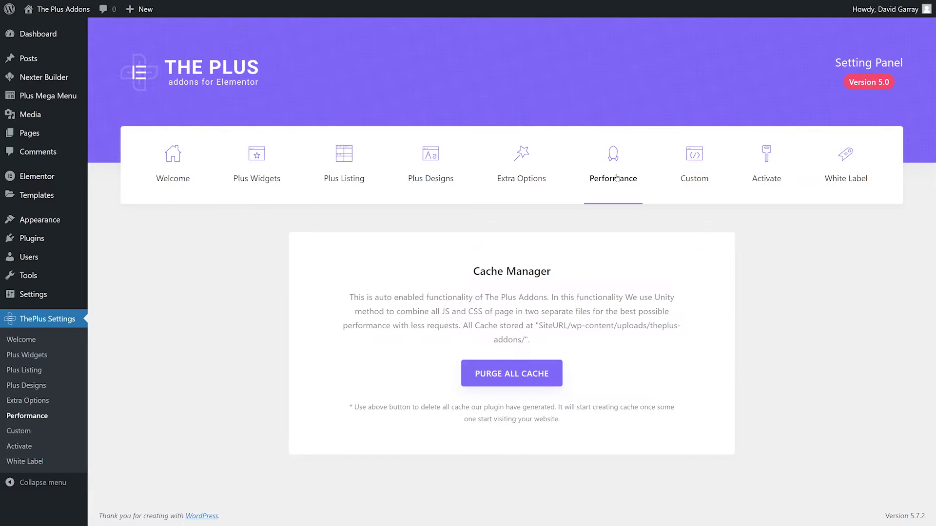
left_click(521, 373)
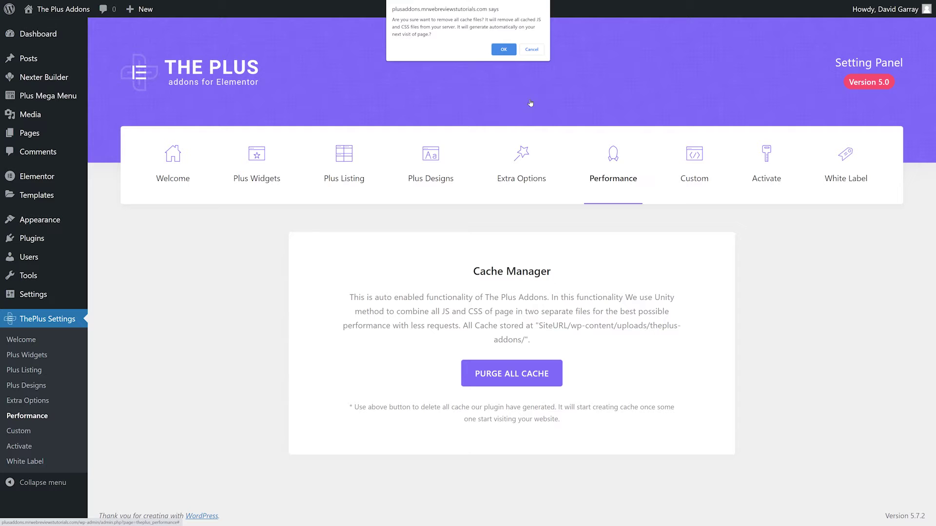
left_click(502, 51)
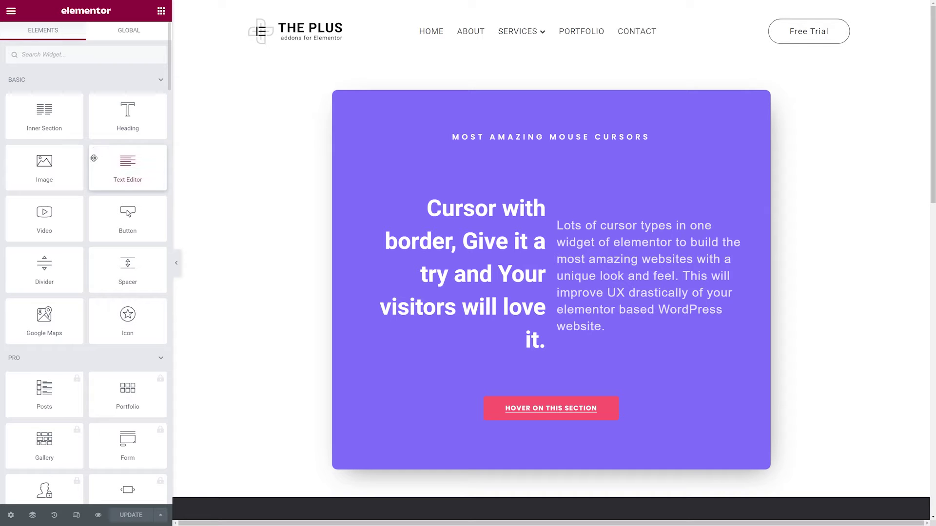
Step: Search the widgets for "mouse" and place the Mouse Cursor widget below the "Most Amazing Mouse Cursors" heading
scroll(85, 171, "down", 15)
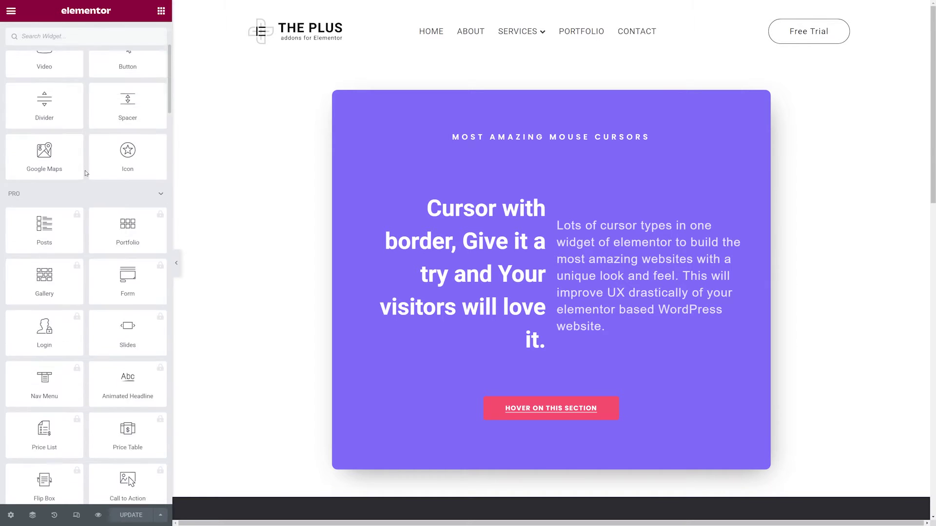
scroll(86, 173, "down", 10)
scroll(85, 173, "up", 4)
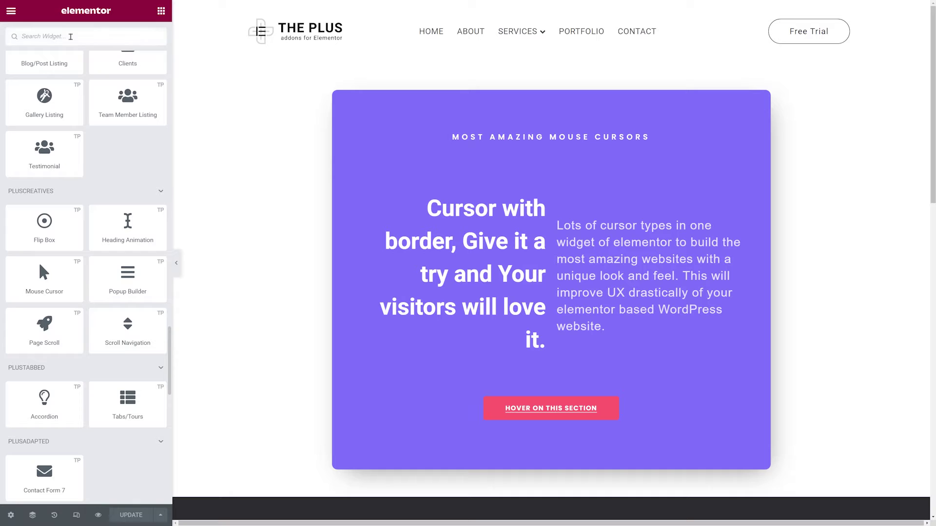
left_click(71, 37)
type("mouse")
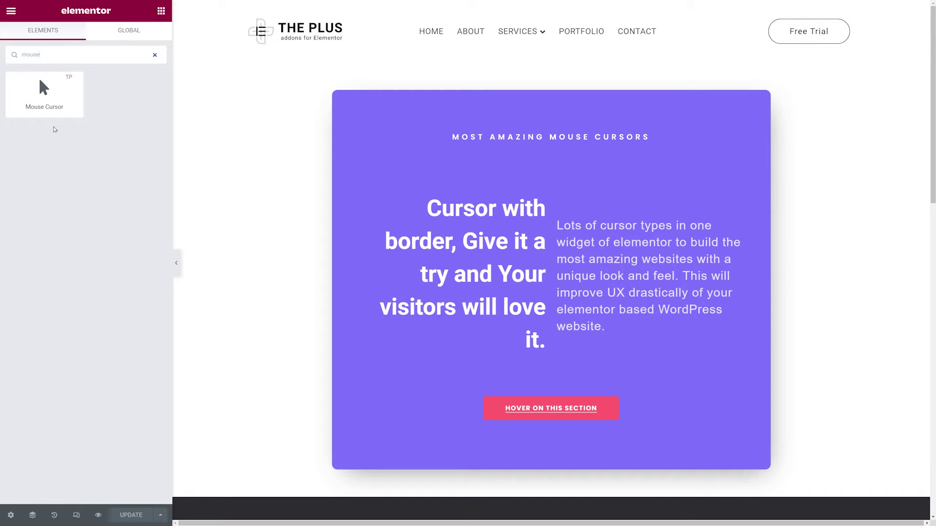
left_click(50, 100)
left_click_drag(50, 101, 519, 177)
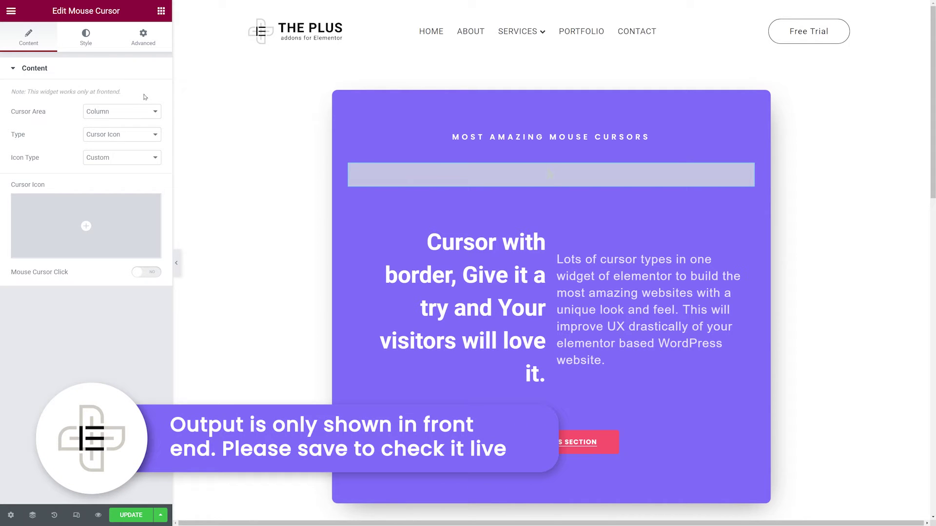
Step: Save the page update and reload the live page
left_click(136, 514)
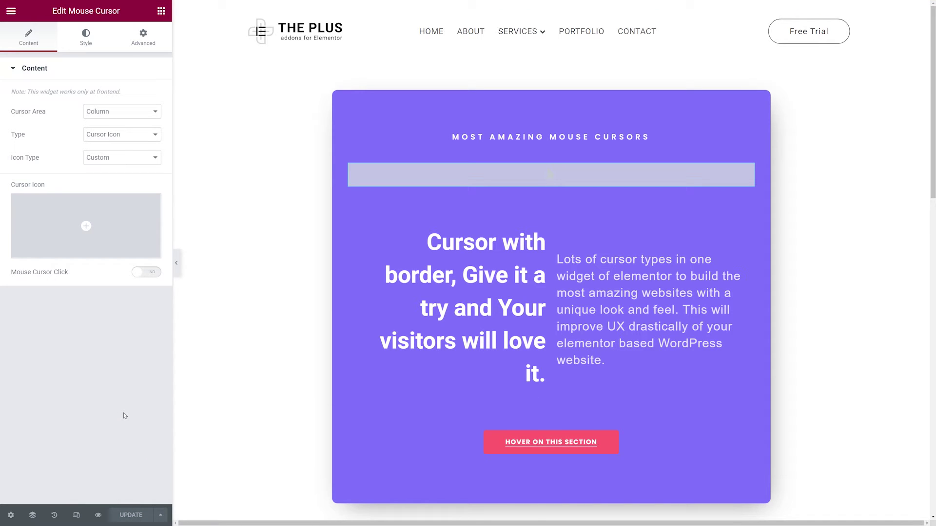
left_click(138, 516)
key("F5")
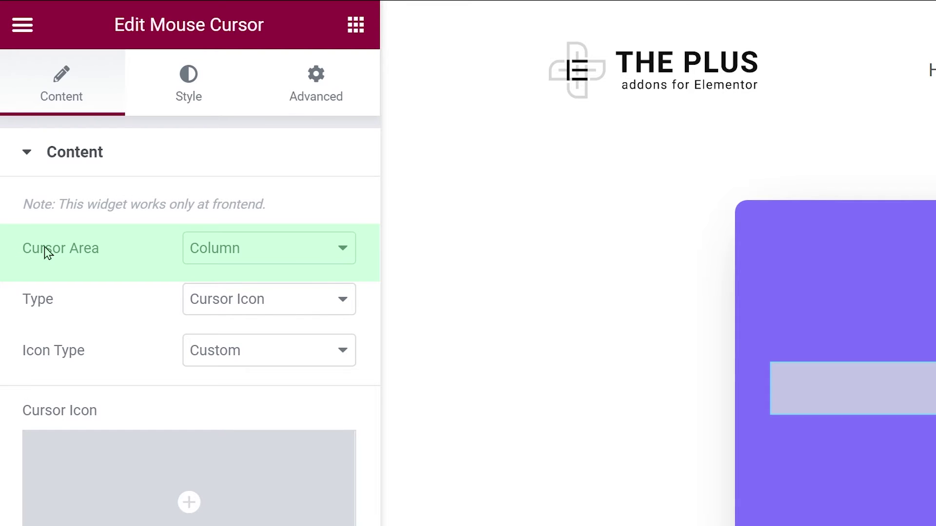
Step: Look at the outer column's settings and try moving the Mouse Cursor widget into the inner column with the description text
left_click(342, 253)
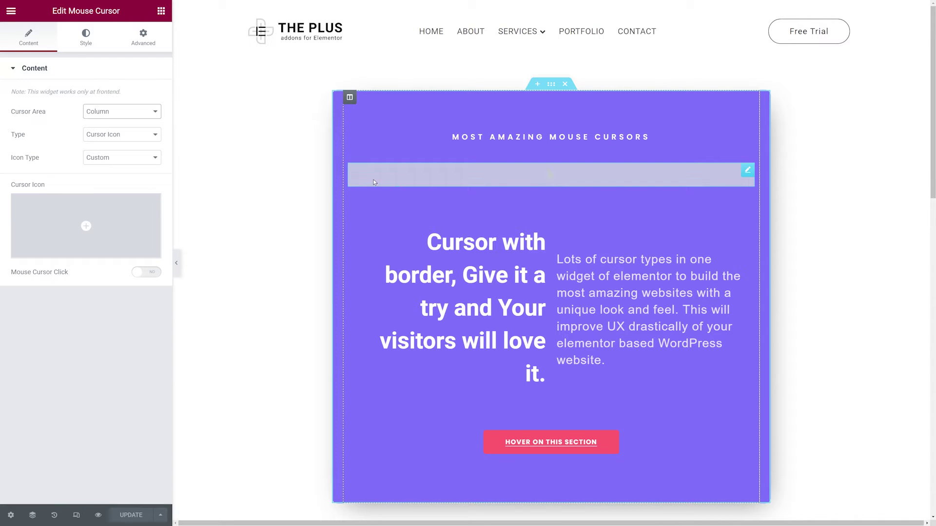
left_click(350, 98)
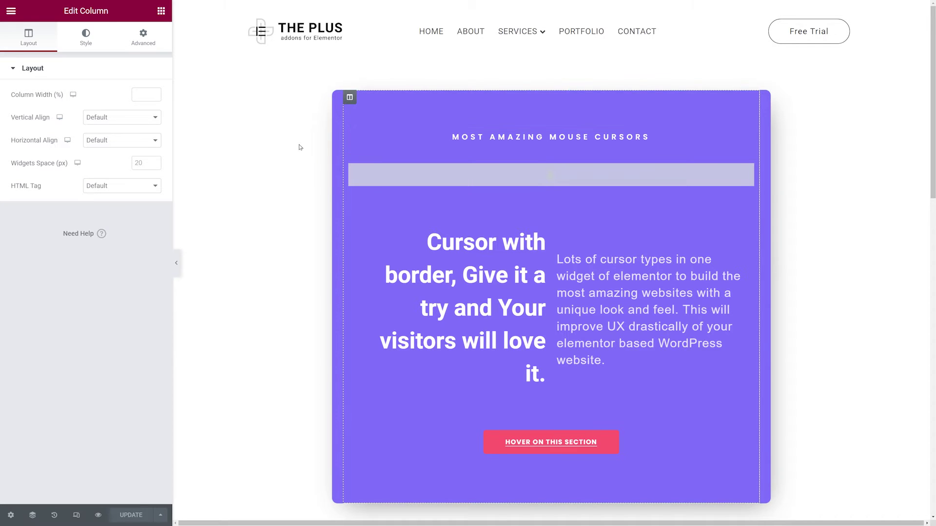
left_click(429, 176)
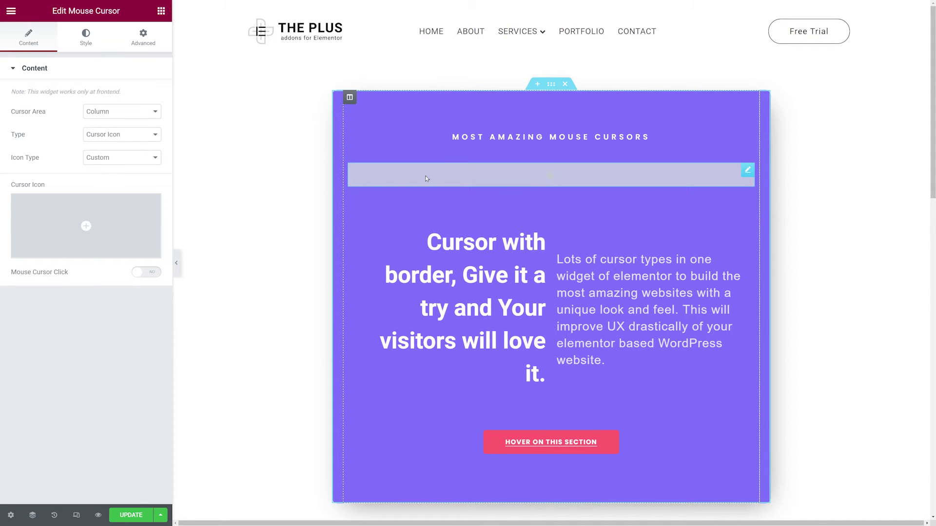
left_click_drag(426, 178, 644, 207)
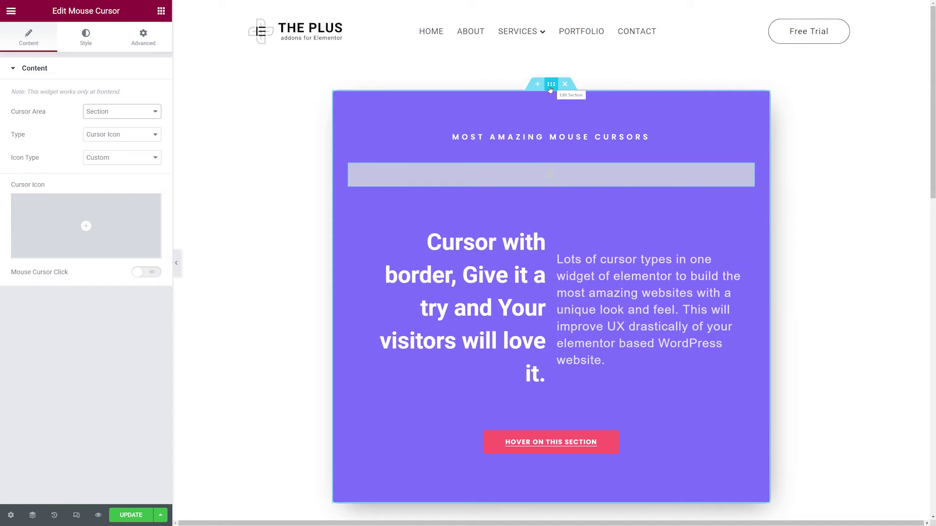
Step: Set Cursor Area to Widget, try the Mouse Cursor widget below the "Cursor with border" heading, and return it above the inner section
left_click(122, 112)
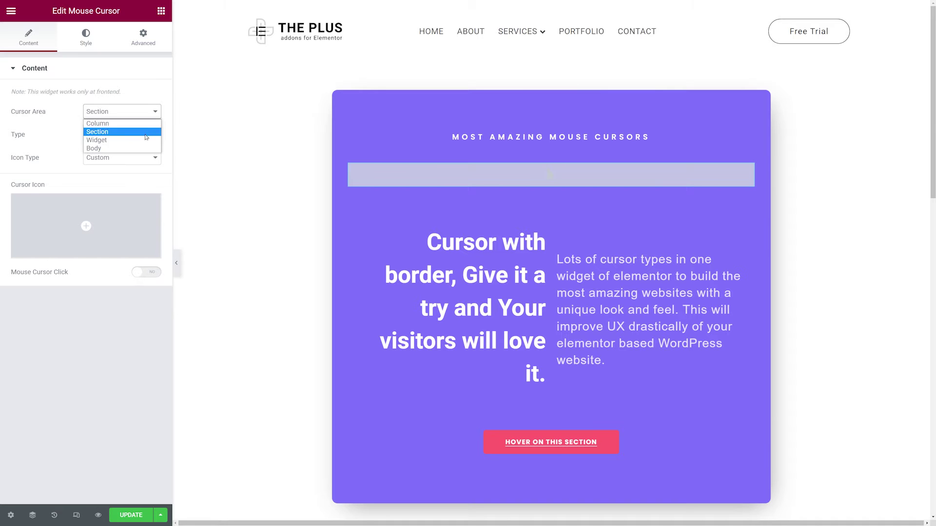
left_click(112, 138)
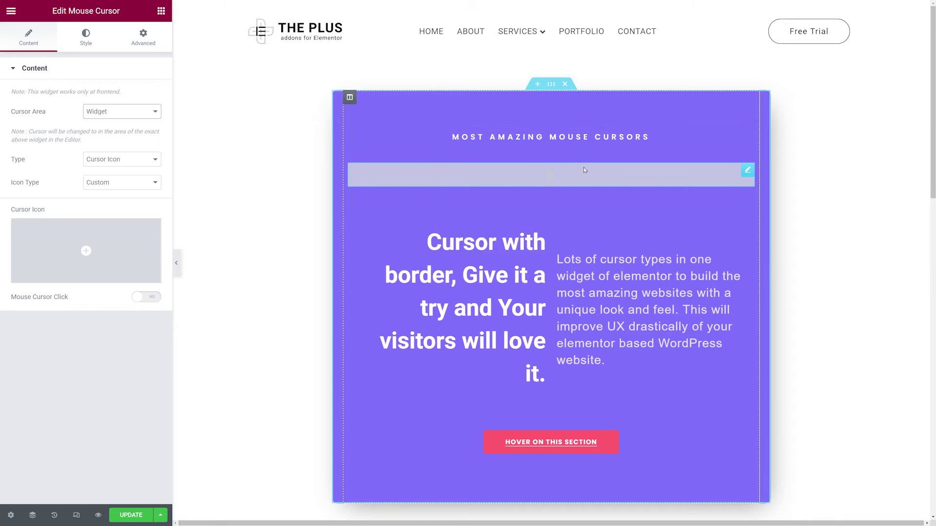
mouse_move(551, 179)
left_mouse_down()
mouse_move(567, 171)
mouse_move(458, 335)
mouse_move(456, 358)
mouse_move(440, 364)
left_mouse_up()
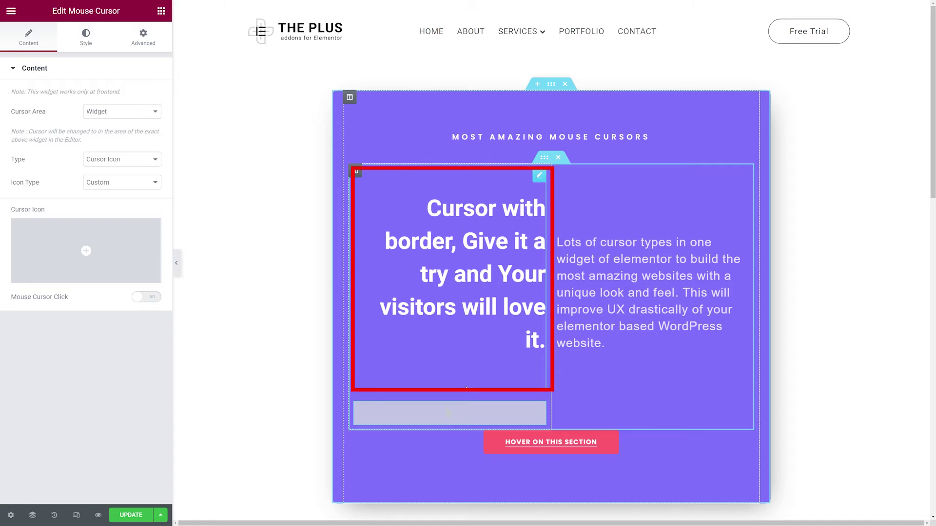
mouse_move(468, 411)
left_mouse_down()
mouse_move(658, 386)
mouse_move(633, 382)
mouse_move(372, 173)
left_mouse_up()
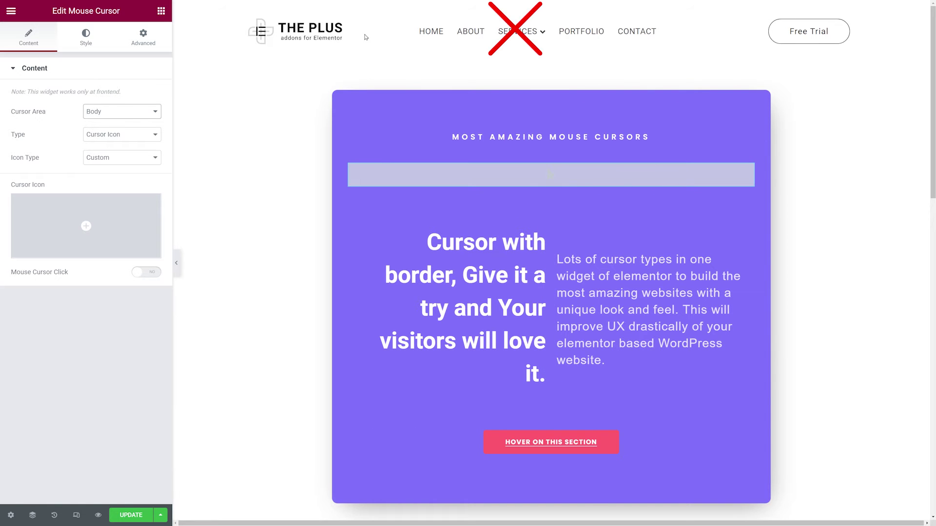
scroll(254, 234, "down", 15)
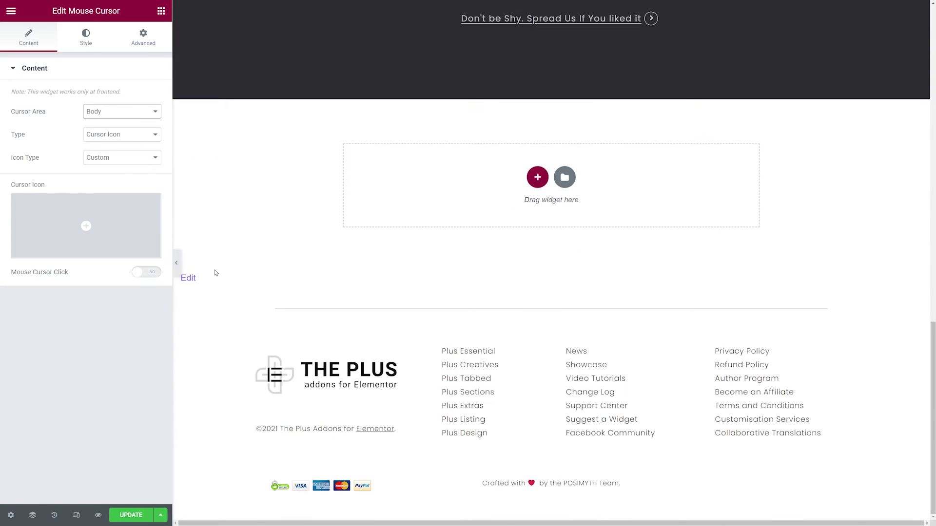
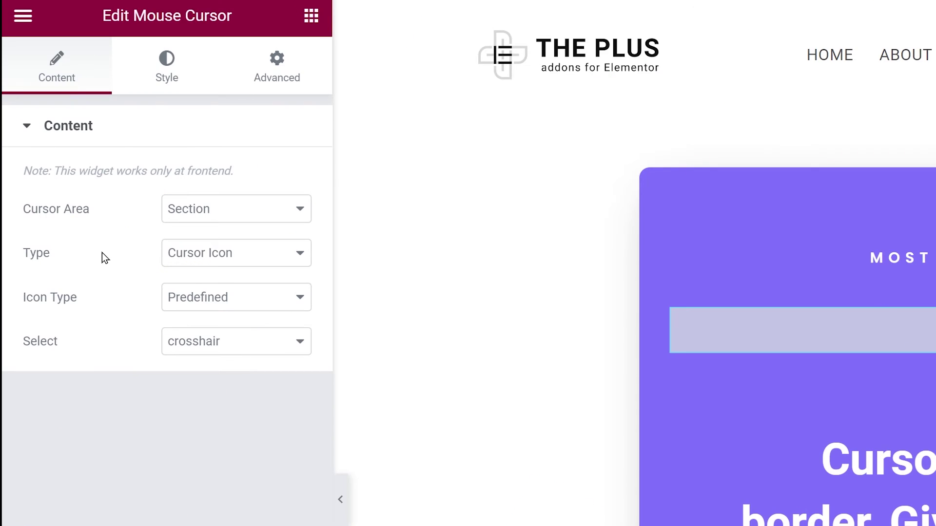
Step: Choose Cursor Icon as the Type, try the Custom icon type, and return Icon Type to Predefined
left_click(291, 259)
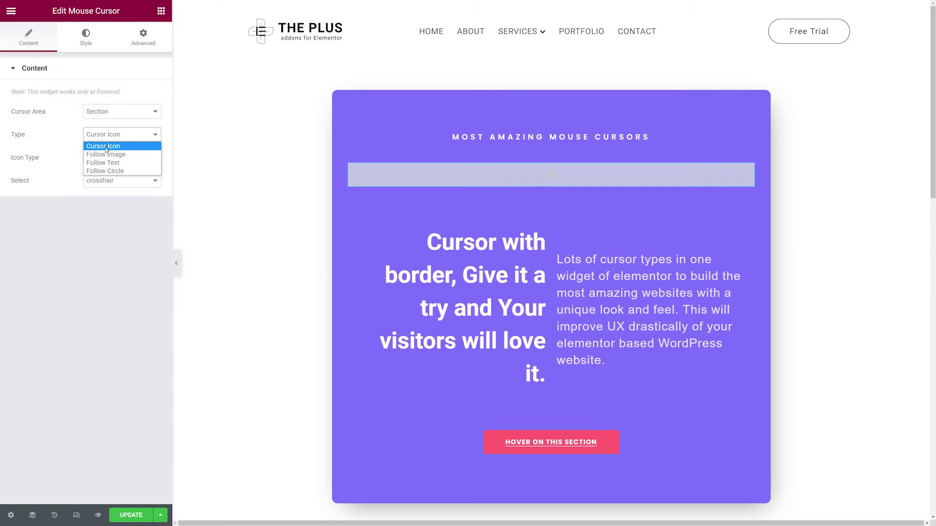
left_click(105, 147)
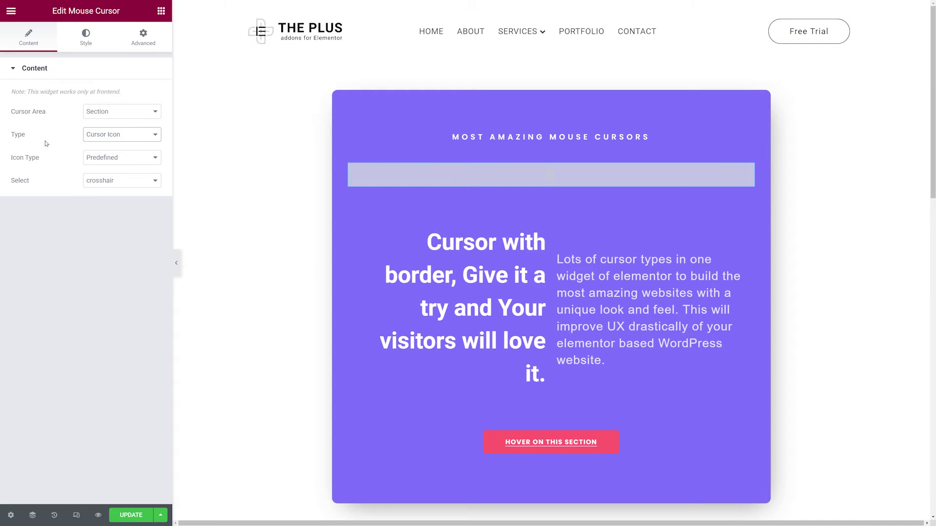
left_click(134, 160)
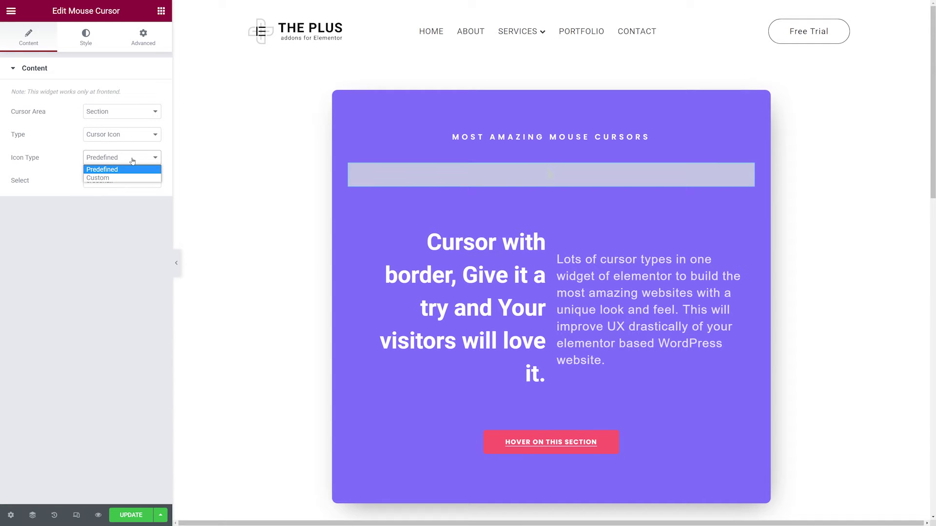
left_click(129, 177)
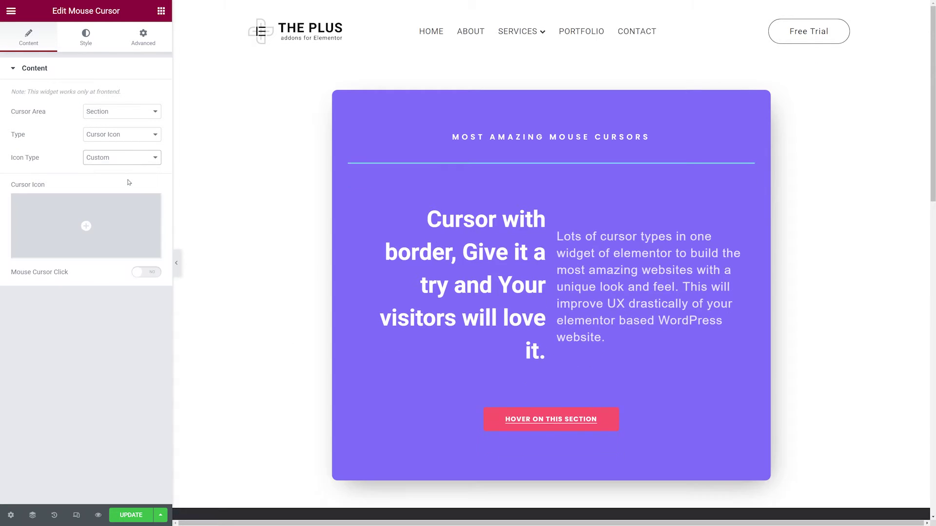
left_click(139, 163)
left_click(139, 168)
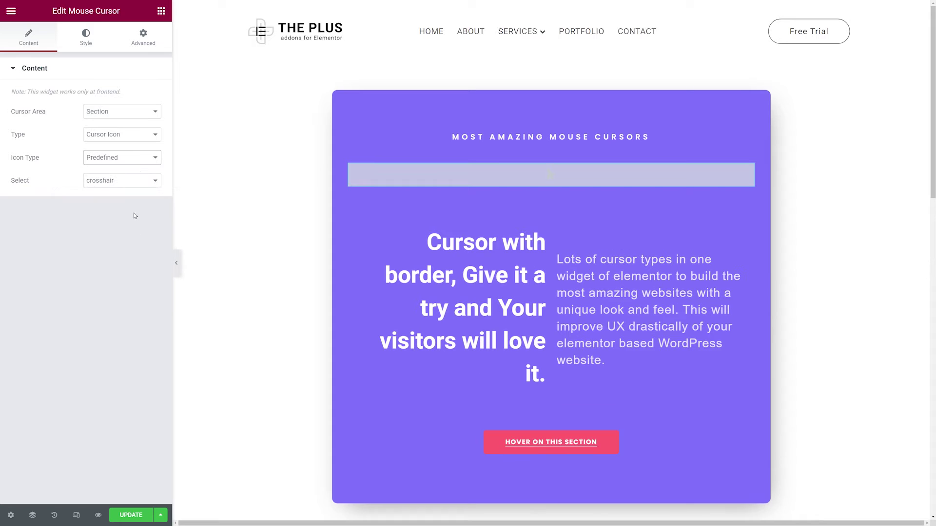
Step: Try the predefined cursors crosshair, grab and zoom-in for the Mouse Cursor widget
left_click(153, 185)
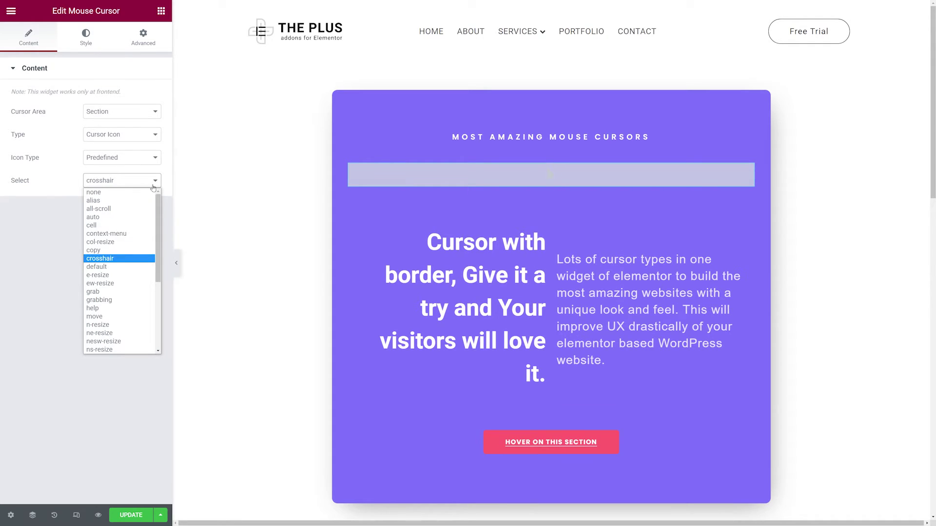
left_click(115, 259)
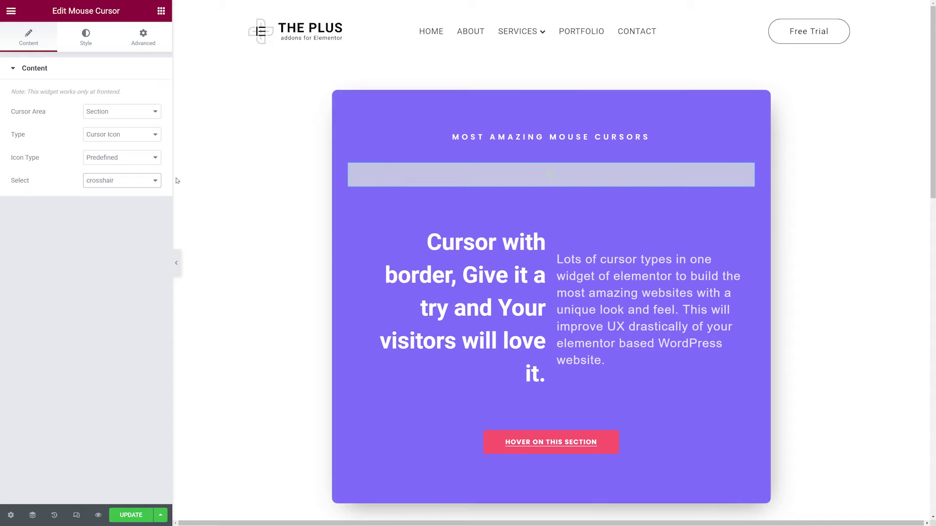
left_click(156, 182)
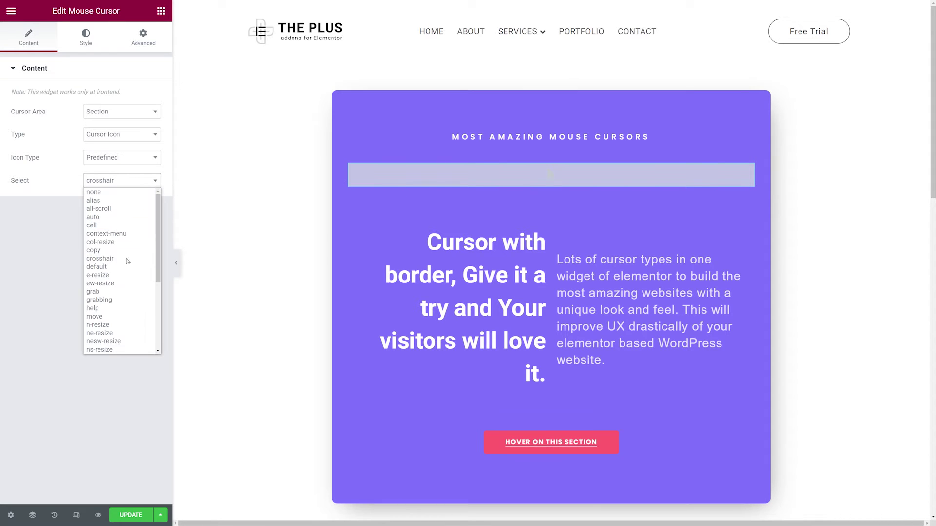
left_click(122, 292)
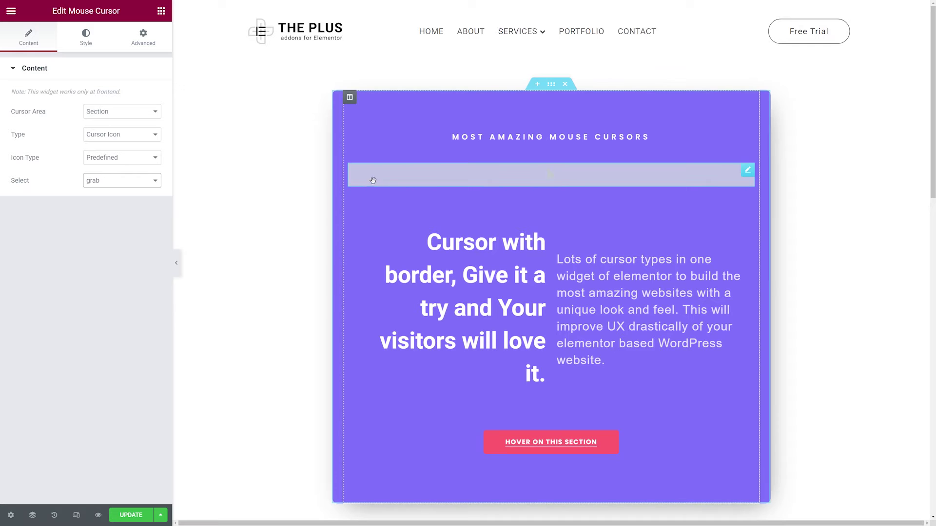
left_click(154, 181)
scroll(125, 232, "down", 3)
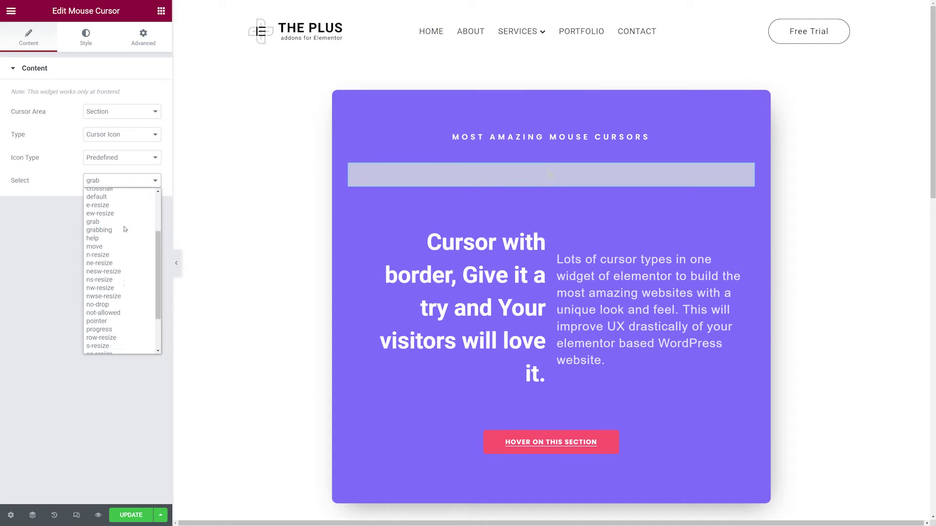
left_click(125, 341)
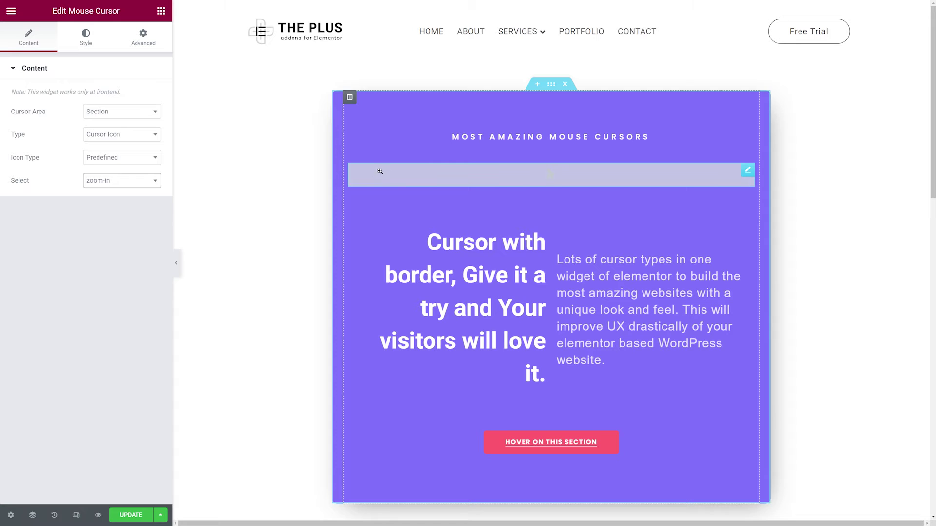
Step: Set the Mouse Cursor's Icon Type to Custom and insert icons8-mouse-100.png from the Media Library as its cursor icon
left_click(145, 160)
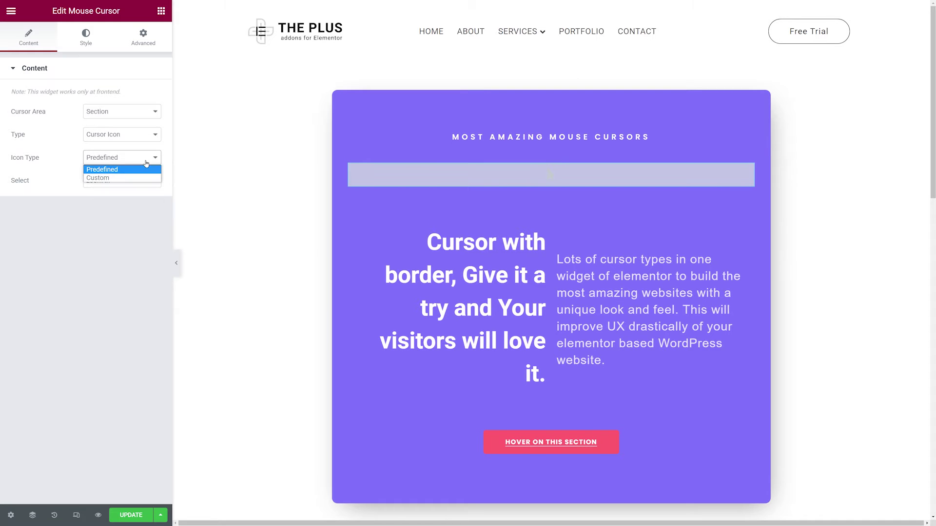
left_click(138, 177)
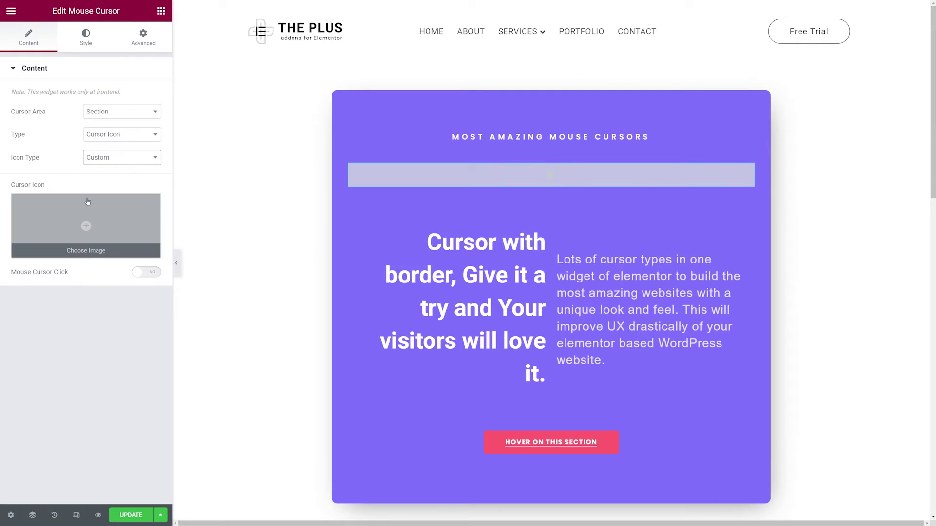
left_click(90, 220)
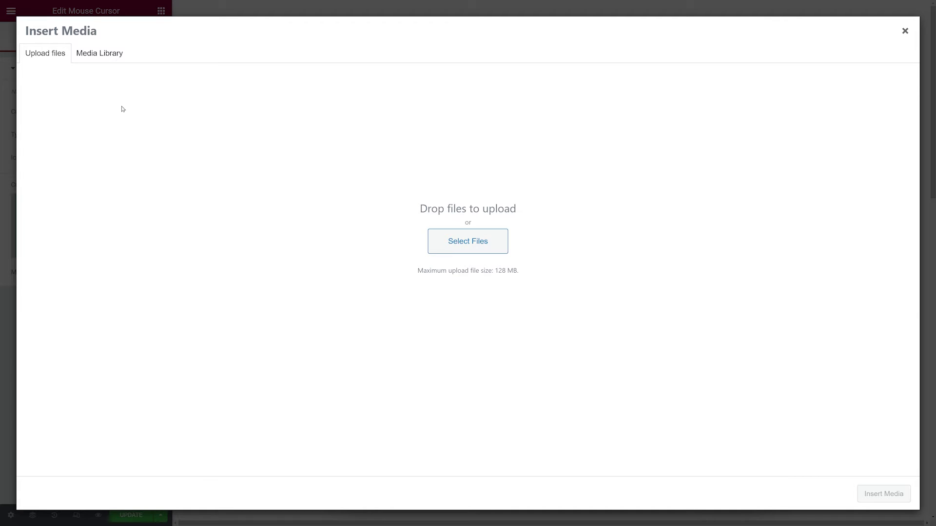
left_click(109, 57)
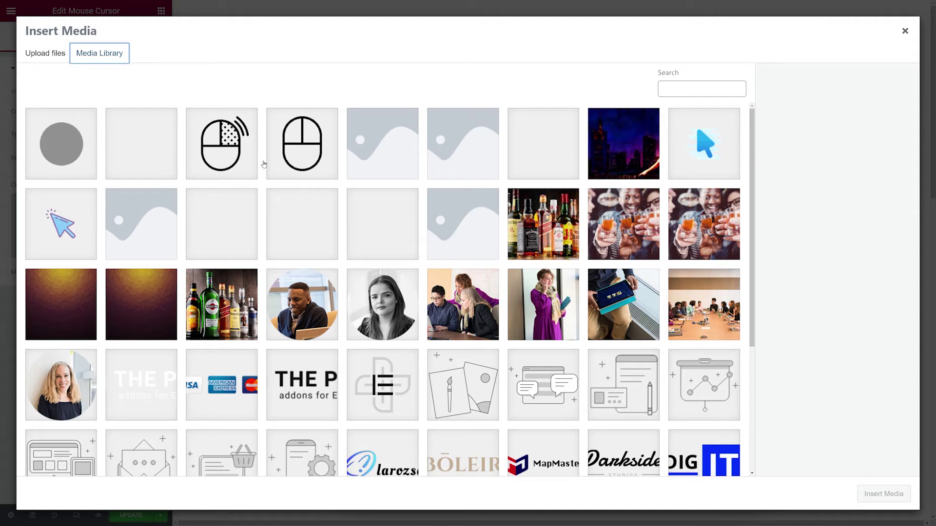
left_click(312, 158)
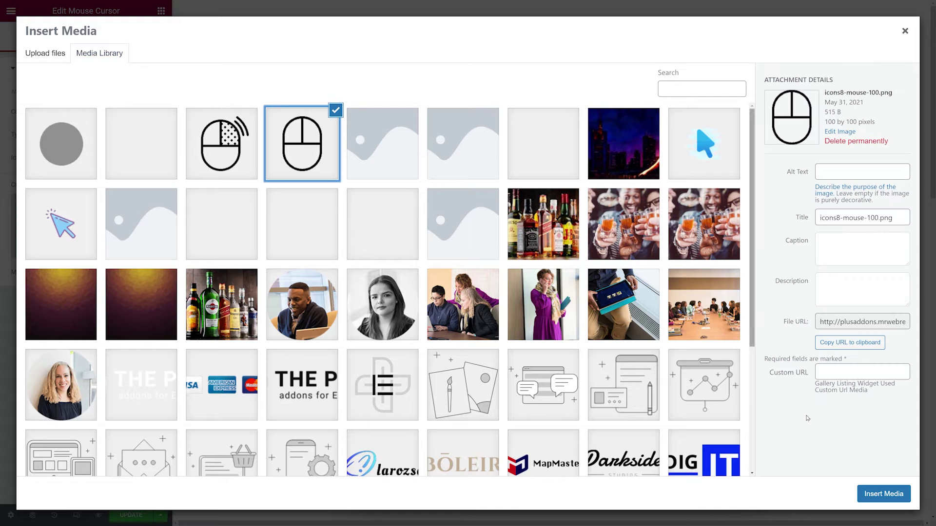
left_click(877, 495)
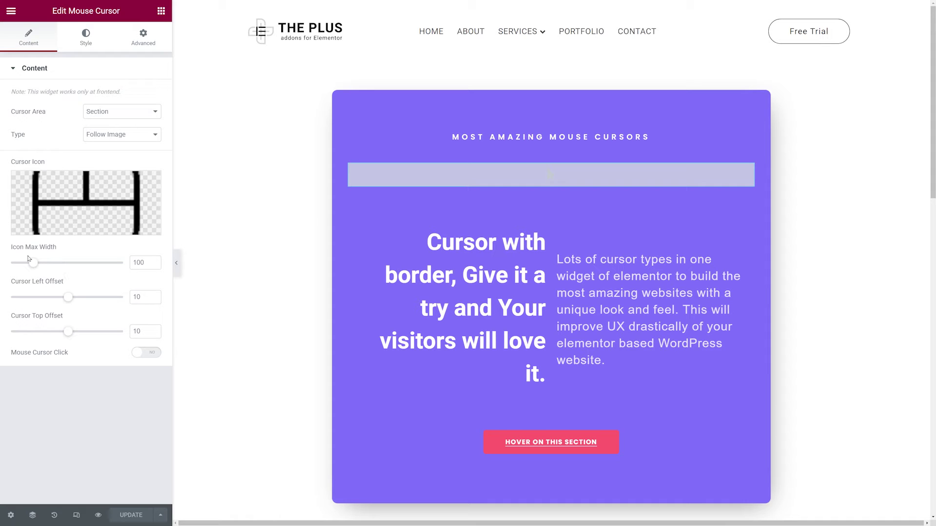
Step: Try an Icon Max Width of 250 for the follow image and check the cursor image's dimensions in the Media Library
double_click(142, 262)
type("250")
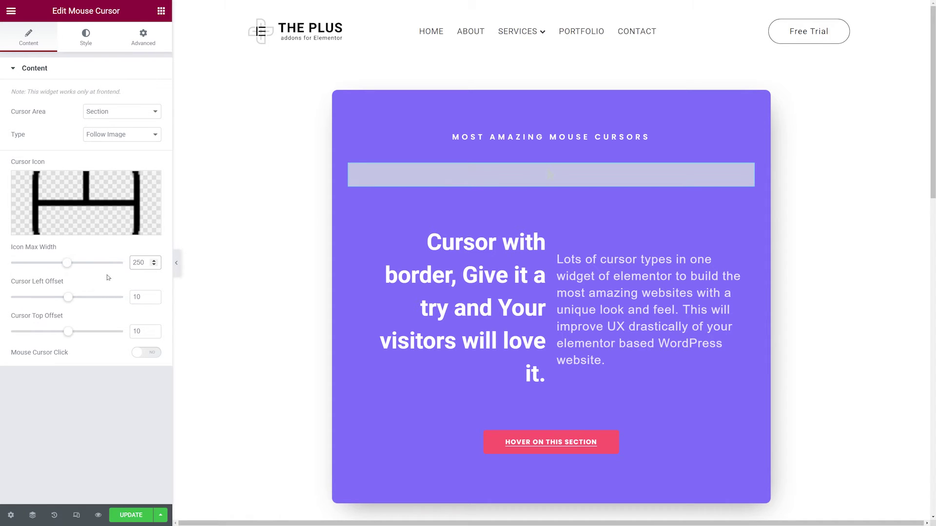
left_click(239, 228)
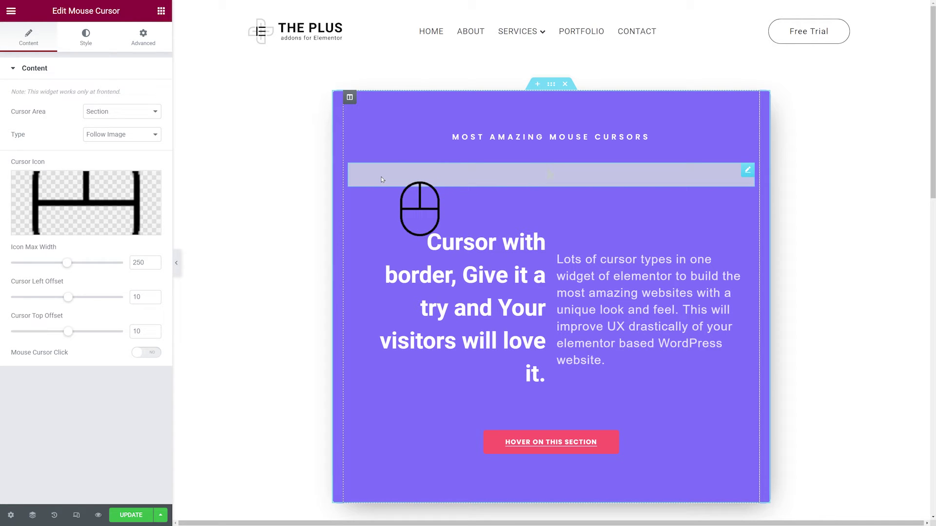
left_click(87, 205)
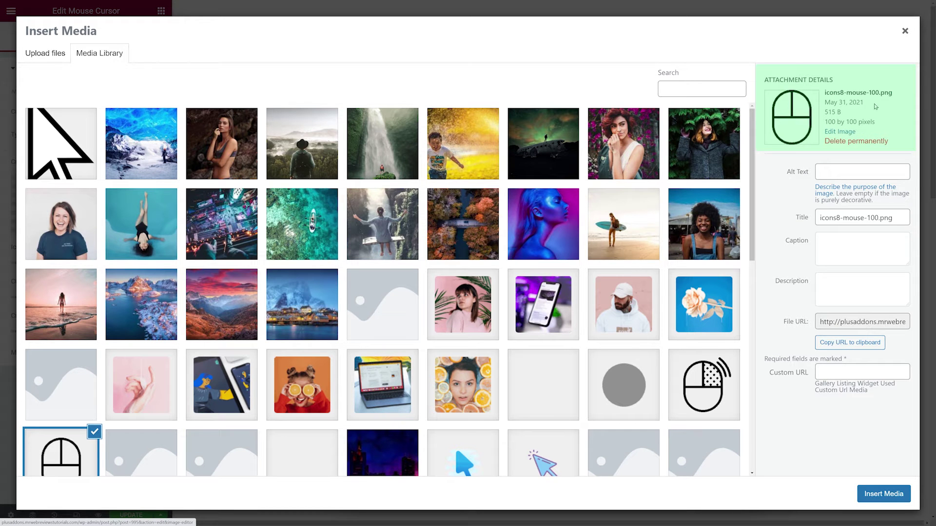
left_click(904, 31)
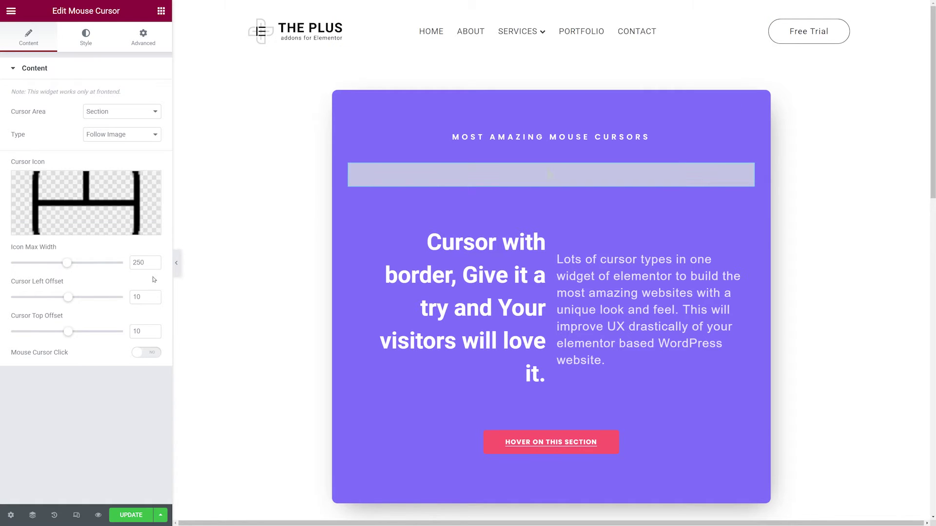
left_click(110, 207)
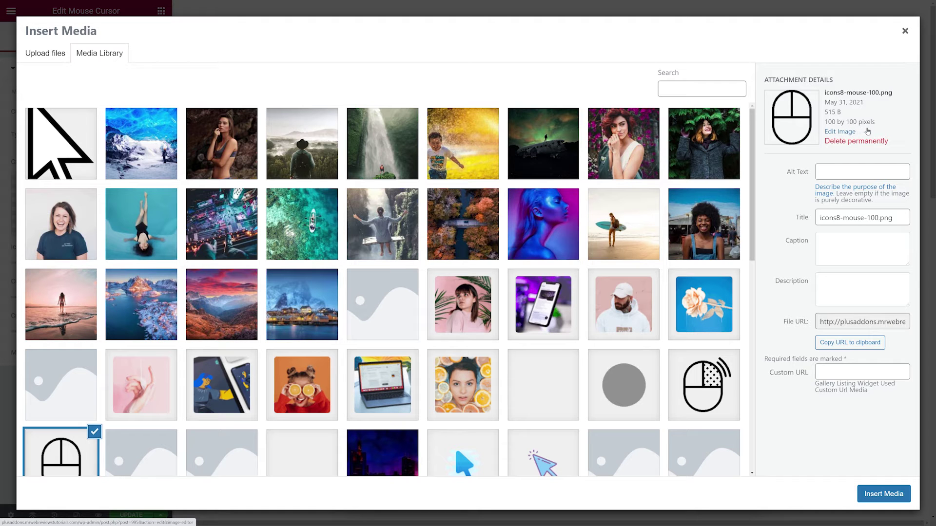
scroll(661, 268, "down", 5)
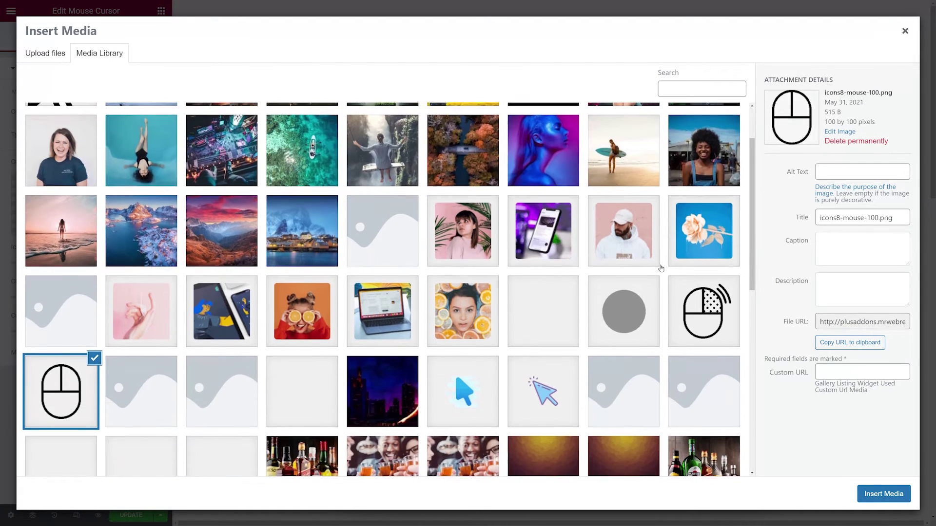
scroll(660, 268, "down", 4)
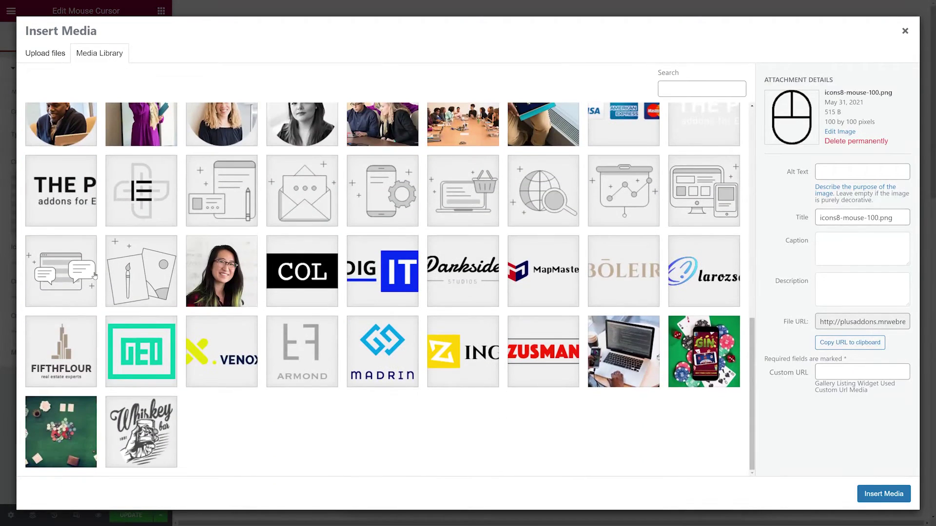
left_click(65, 274)
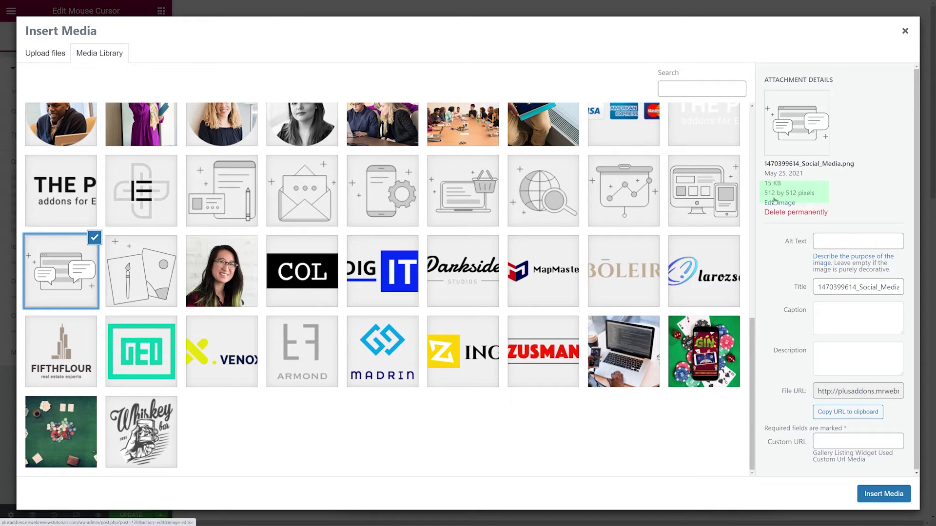
left_click(880, 493)
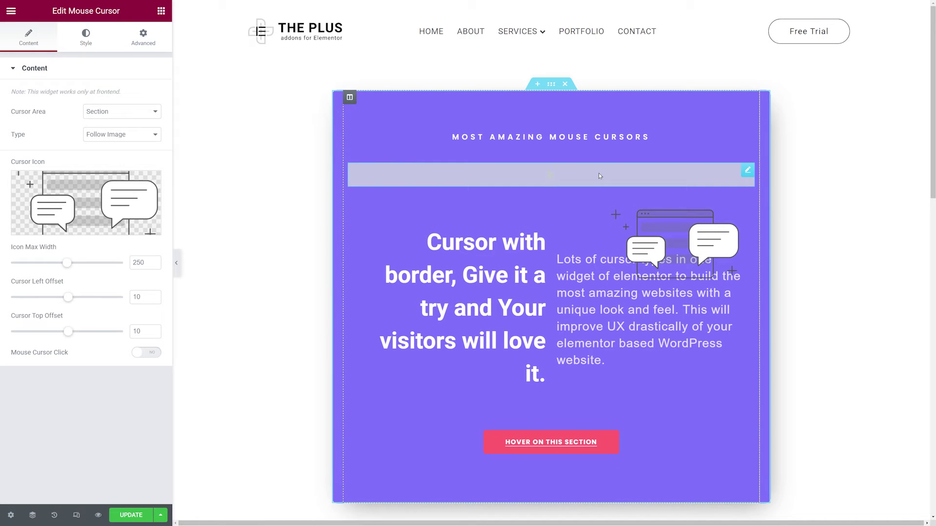
left_click_drag(68, 263, 124, 264)
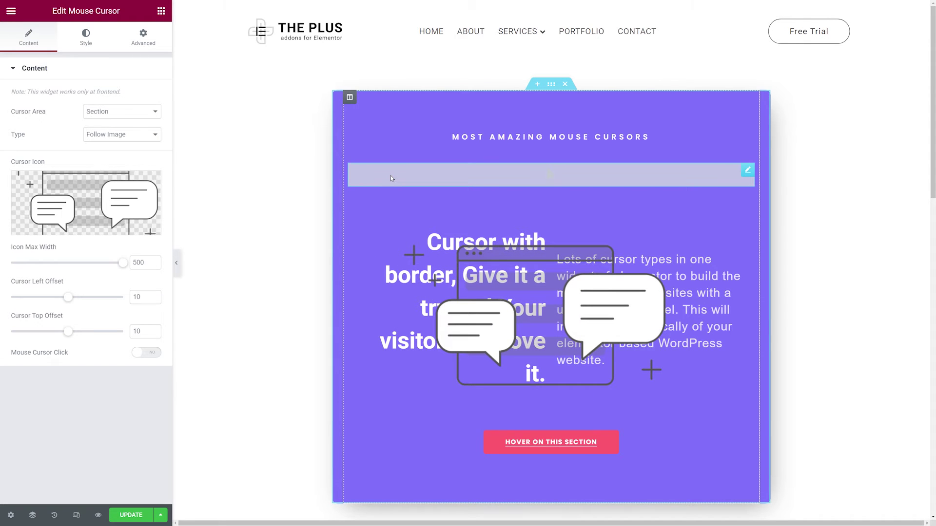
left_click_drag(123, 263, 44, 263)
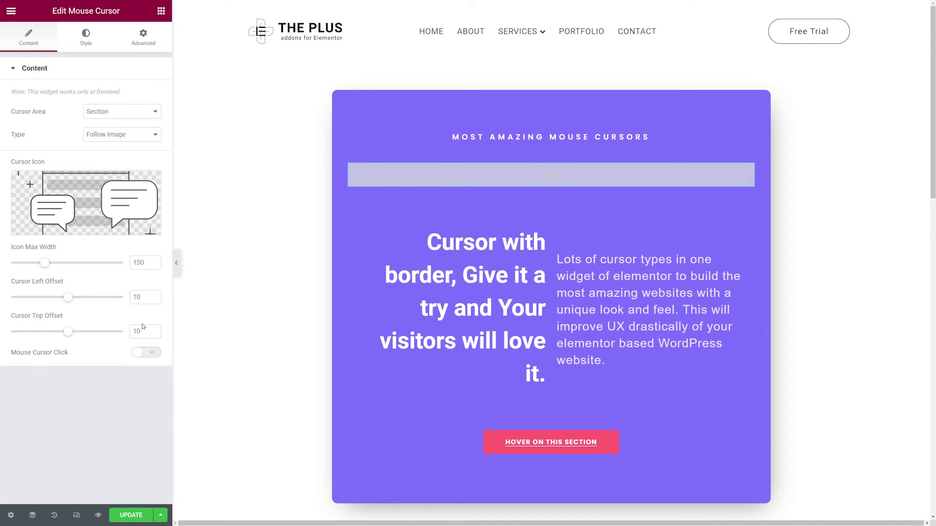
Step: Try a Cursor Left Offset of 150 and a Cursor Top Offset of 50, then undo both offsets after saving the page
left_click_drag(141, 293, 113, 301)
type("150")
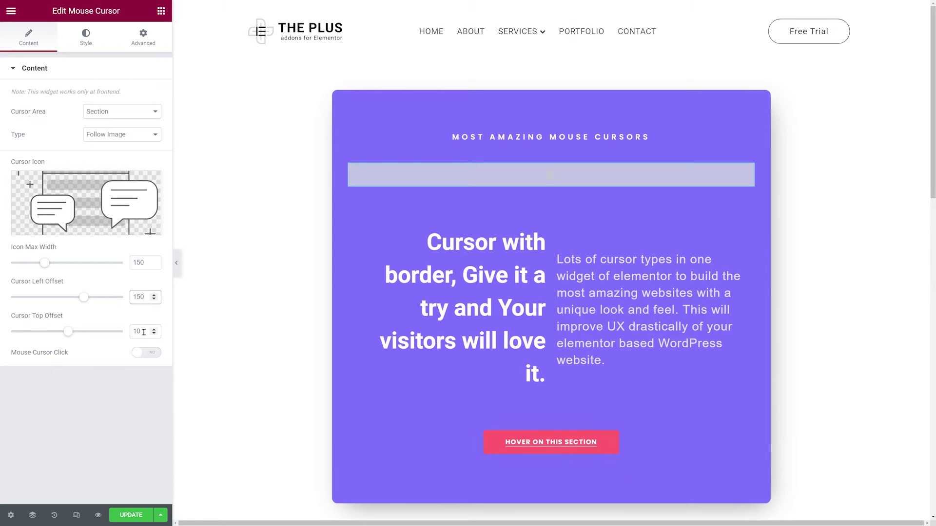
left_click_drag(144, 332, 118, 331)
type("50")
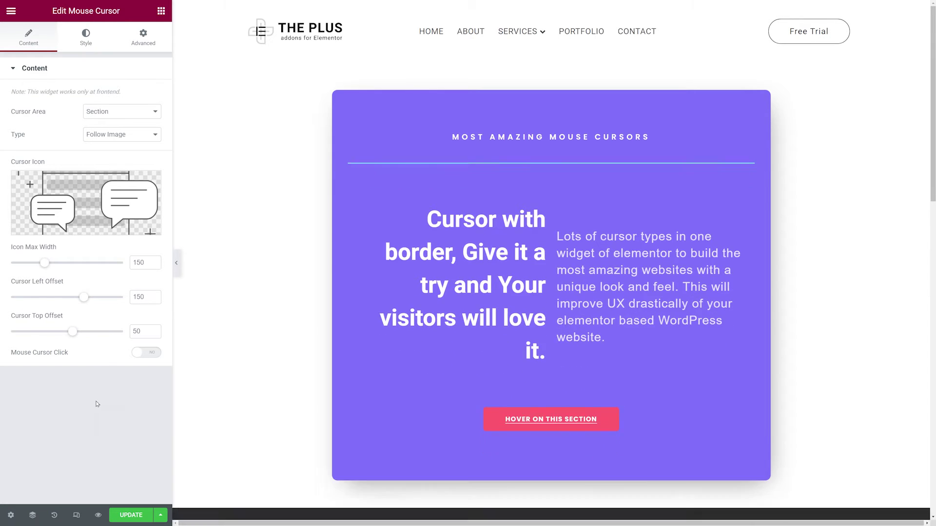
key("ctrl+s")
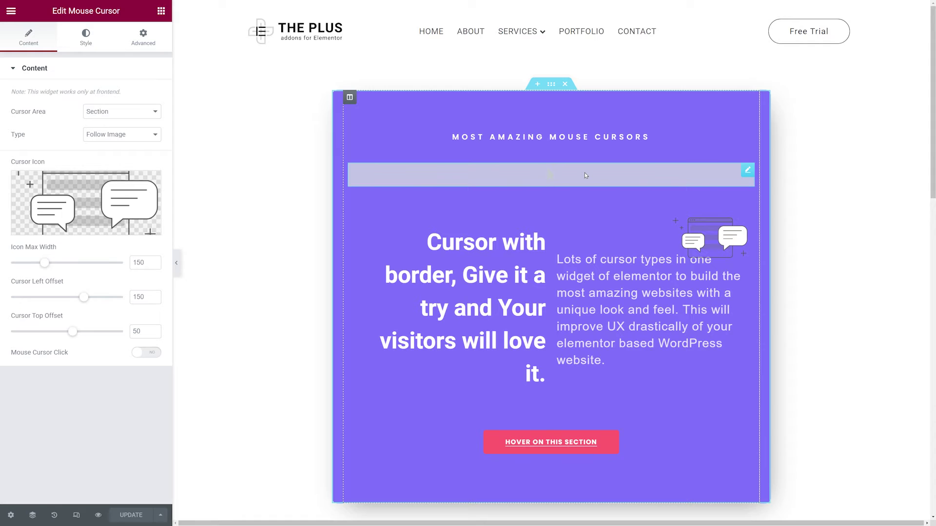
key("ctrl+z")
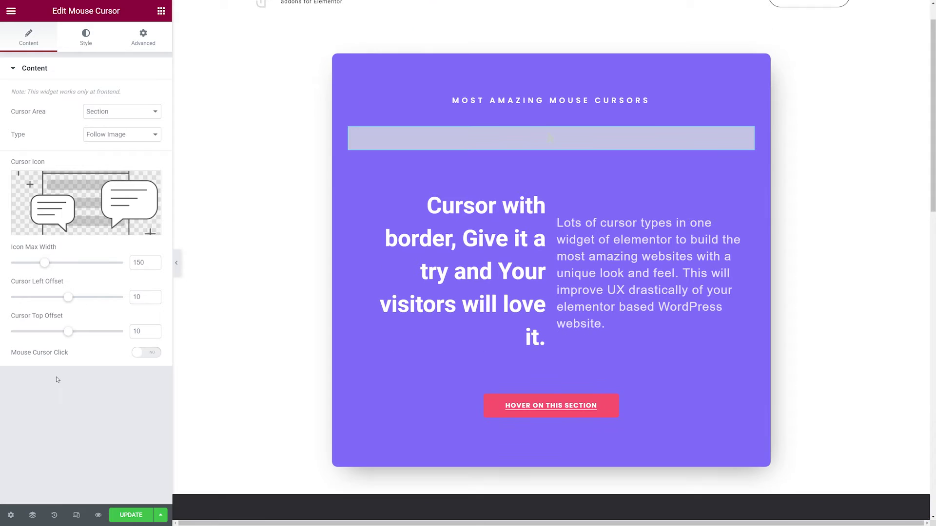
Step: Enable Mouse Cursor Click with cursor-500px.png as the Cursor Click Icon and test it on the "Hover on this section" button
left_click(152, 357)
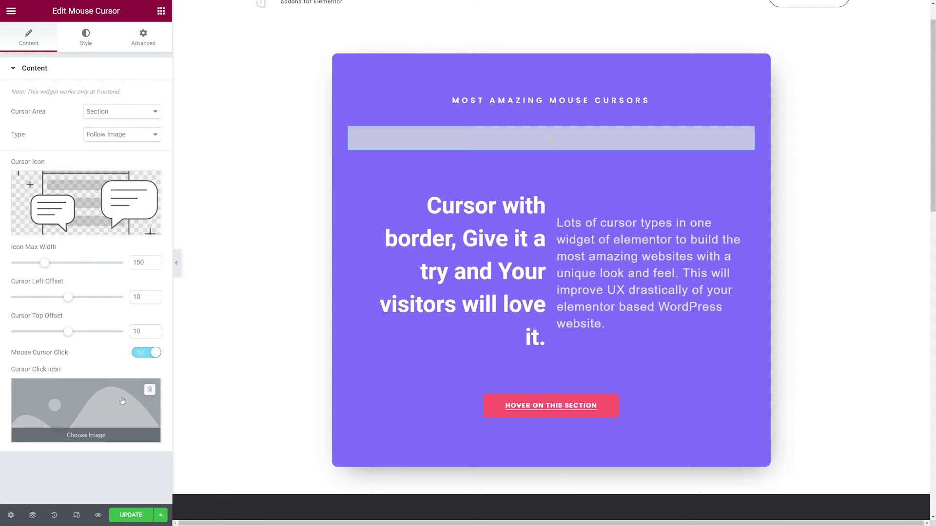
left_click(122, 401)
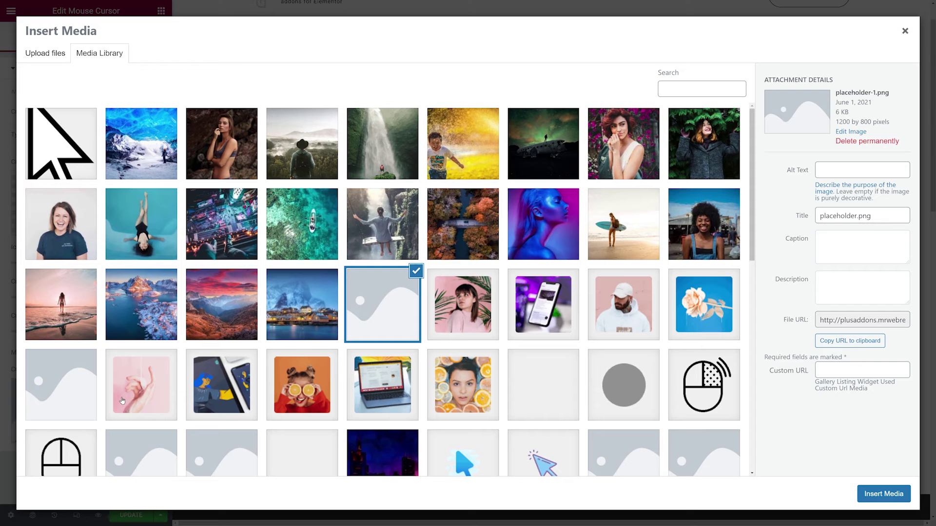
left_click(77, 155)
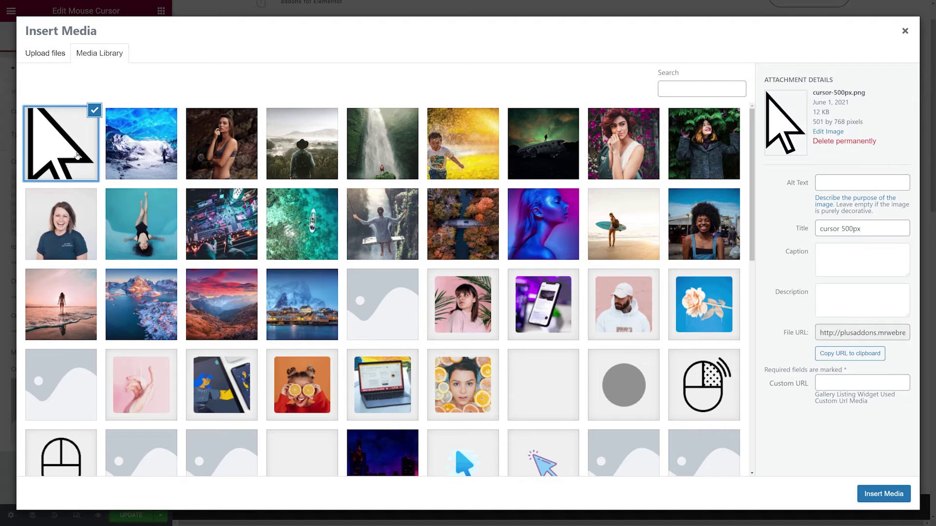
left_click(870, 488)
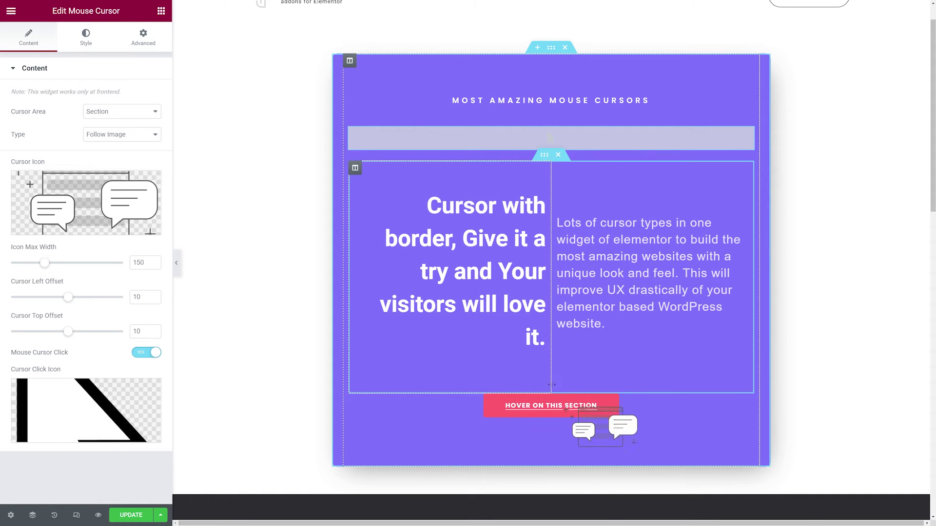
left_click(549, 405)
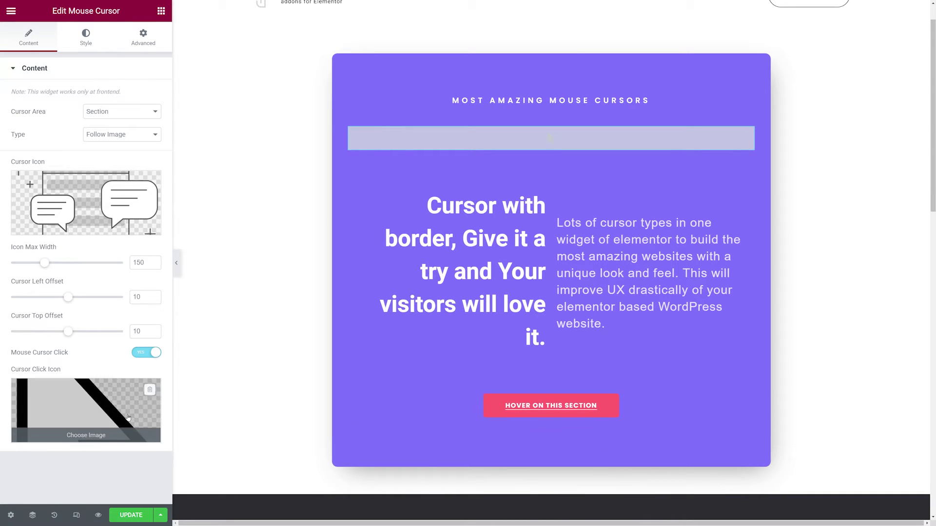
left_click(498, 400)
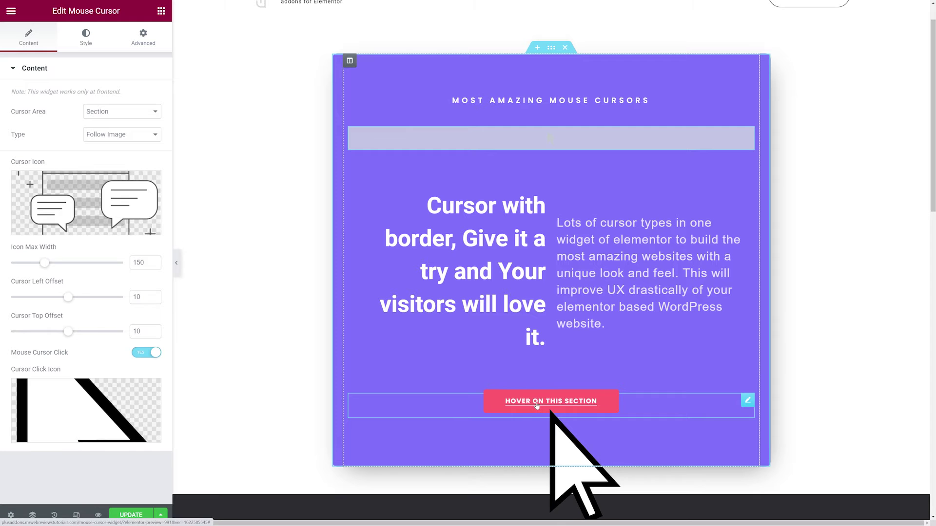
Step: Turn off Mouse Cursor Click and switch the Type to Follow Text with the text "Hello There!"
left_click(147, 353)
left_click(156, 135)
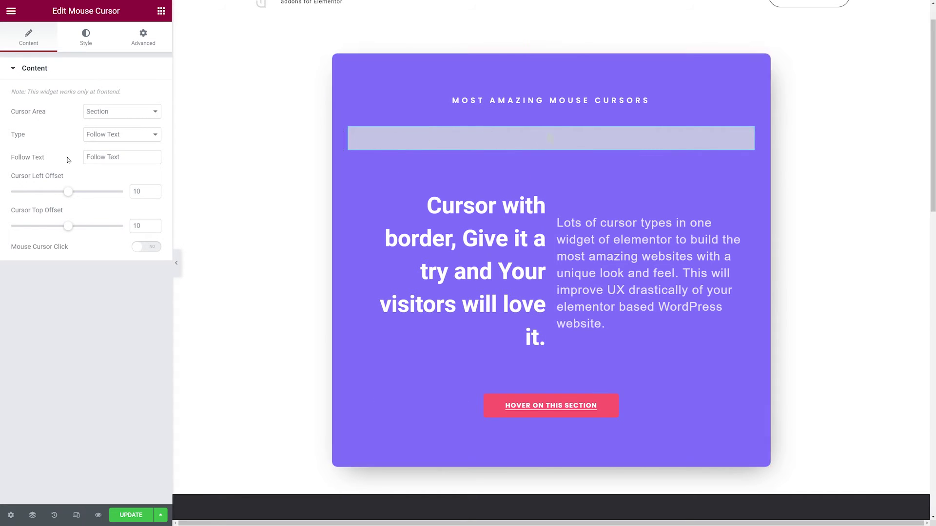
left_click_drag(131, 156, 82, 157)
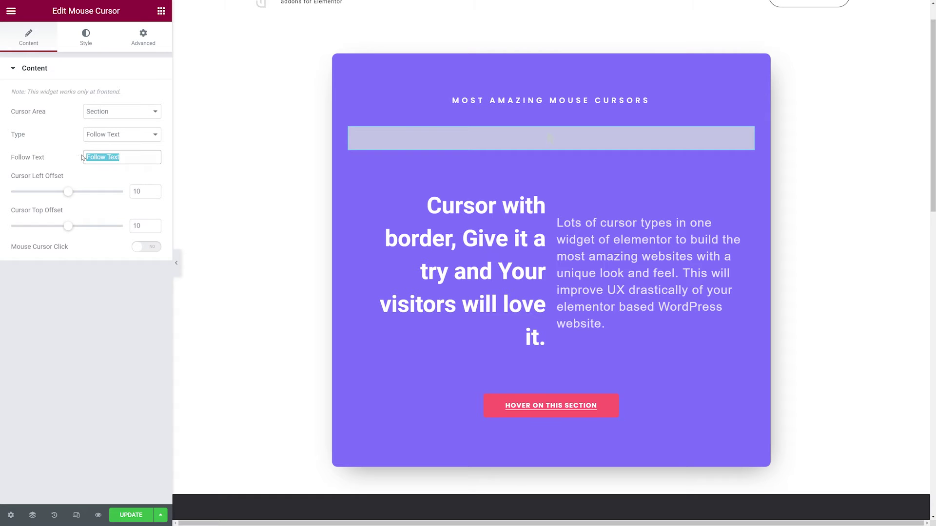
type("Hello There!")
left_click(111, 319)
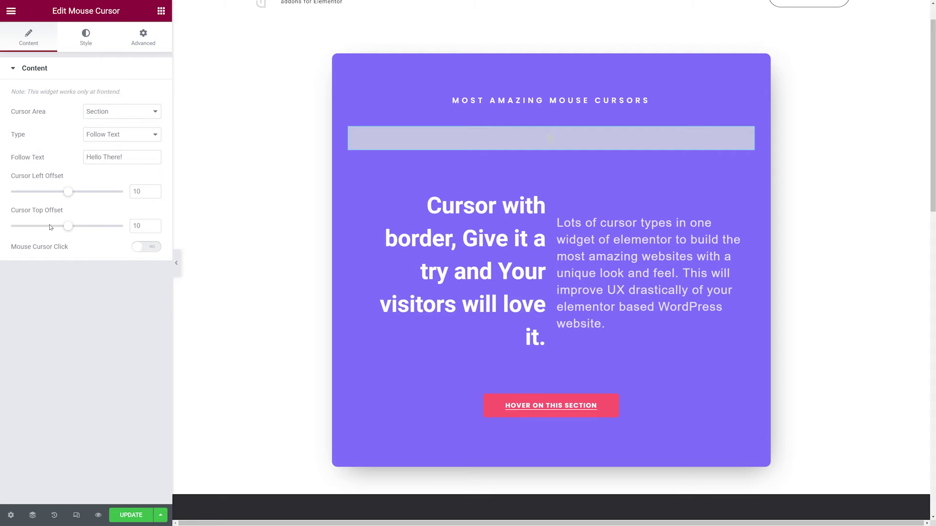
Step: Set both Cursor Left Offset and Cursor Top Offset of the follow text to 50
double_click(131, 196)
type("50")
key("Tab")
type("50")
left_click(95, 387)
scroll(614, 193, "up", 2)
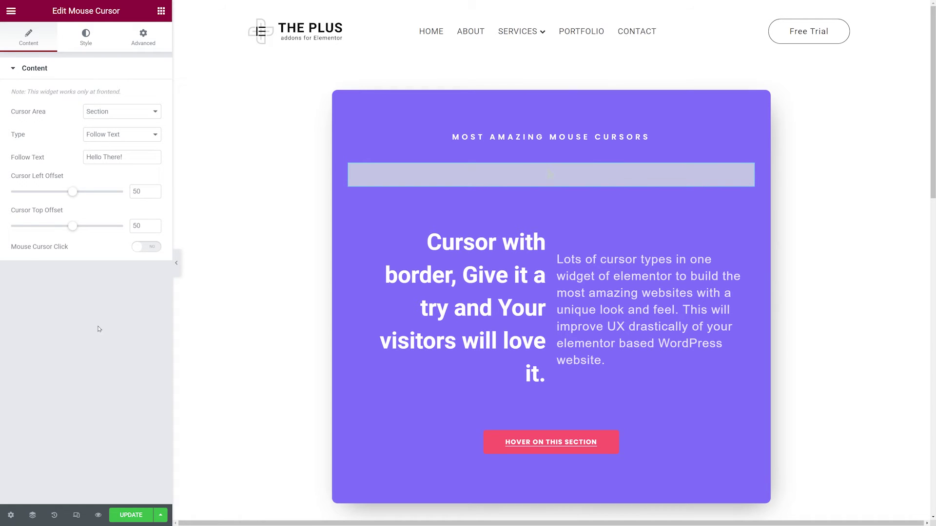
Step: Enable Mouse Cursor Click with "Click Here" as the Click Follow Text and update the page
left_click(139, 248)
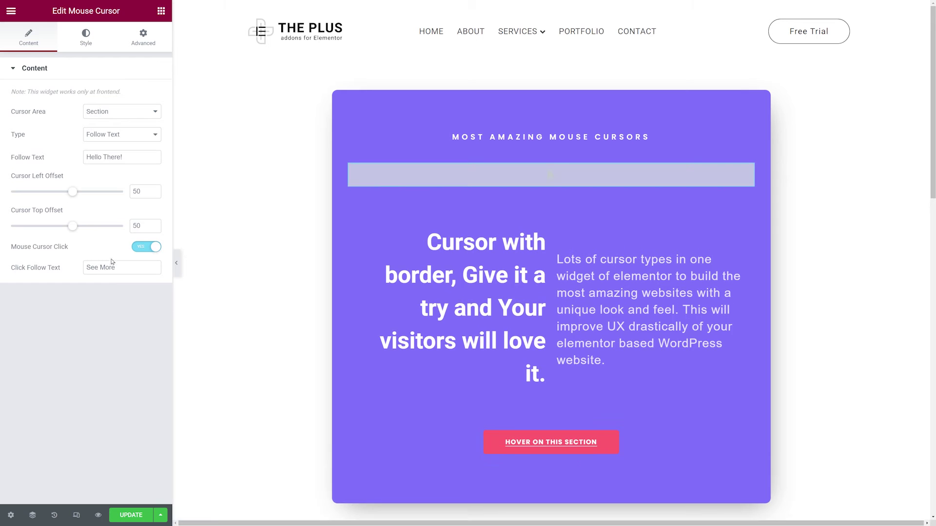
left_click_drag(122, 273, 58, 286)
type("Click Here")
left_click(131, 515)
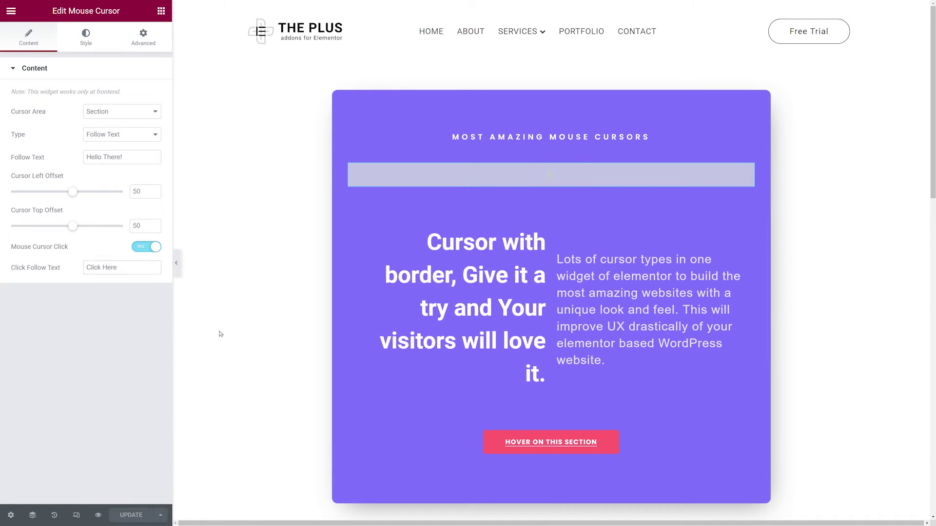
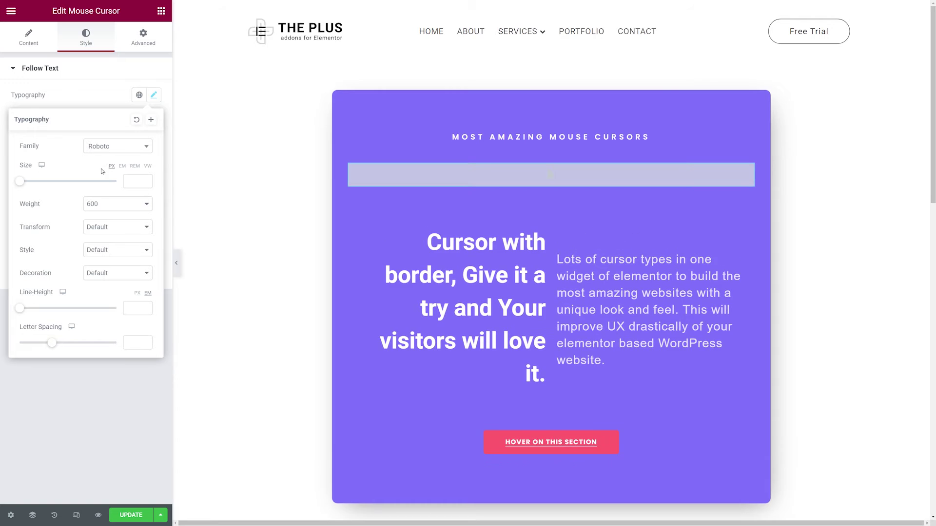
Step: Close the Follow Text typography settings and look over the remaining style options
left_click(102, 100)
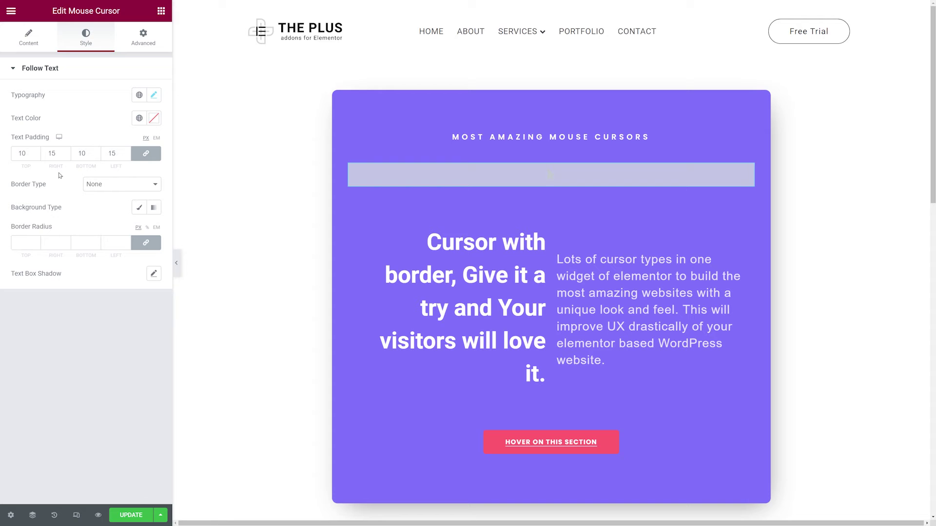
Step: Give the follow text a solid border with a width of 1 on all sides
left_click(154, 188)
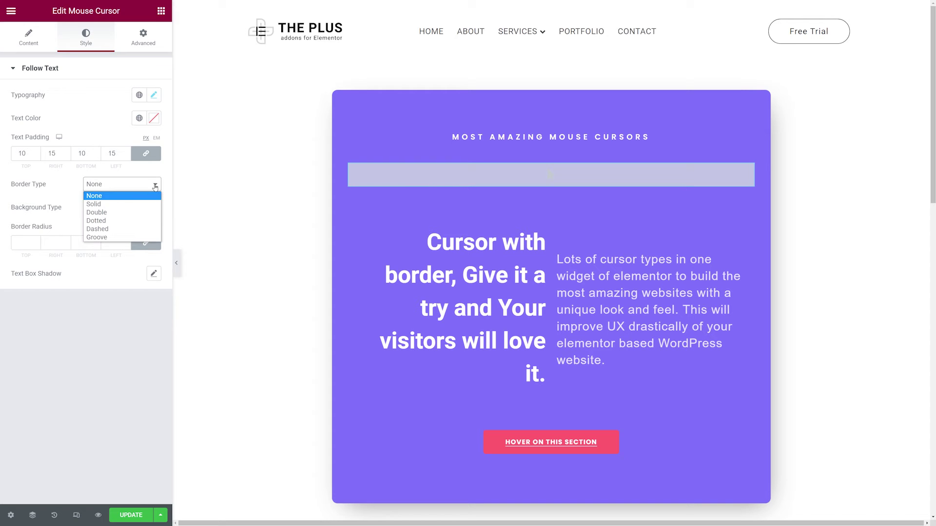
left_click(127, 205)
left_click(29, 219)
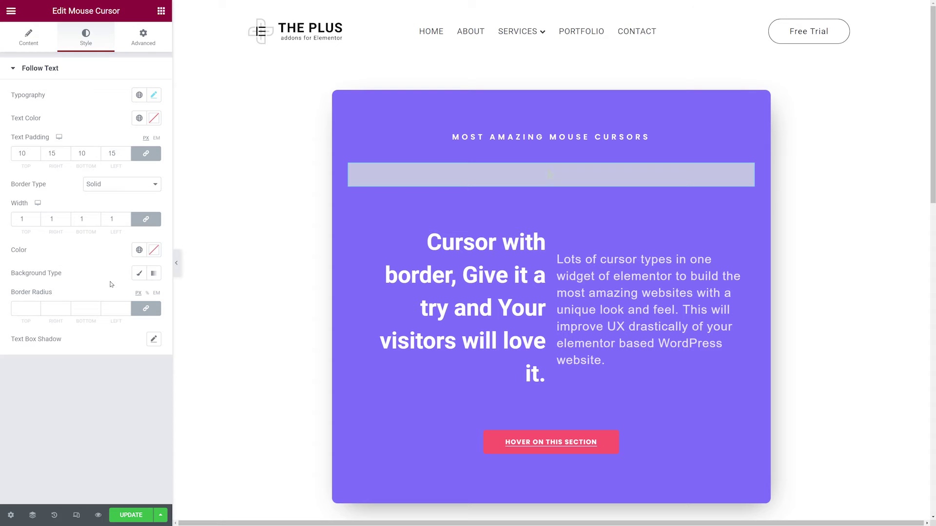
Step: Set the follow text's background to a classic fill in white (#FFFFFF)
left_click(139, 273)
left_click(153, 297)
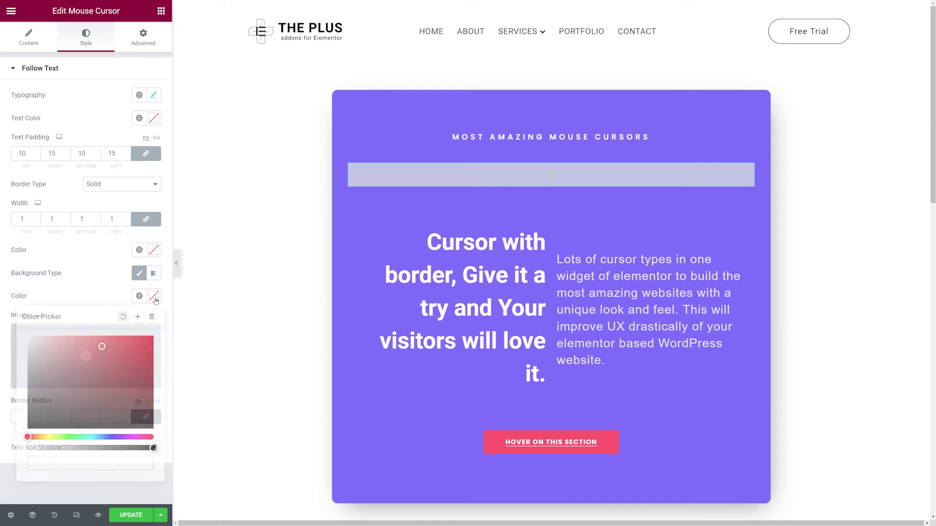
mouse_move(63, 366)
left_mouse_down()
mouse_move(30, 342)
mouse_move(44, 310)
left_mouse_up()
left_click(100, 277)
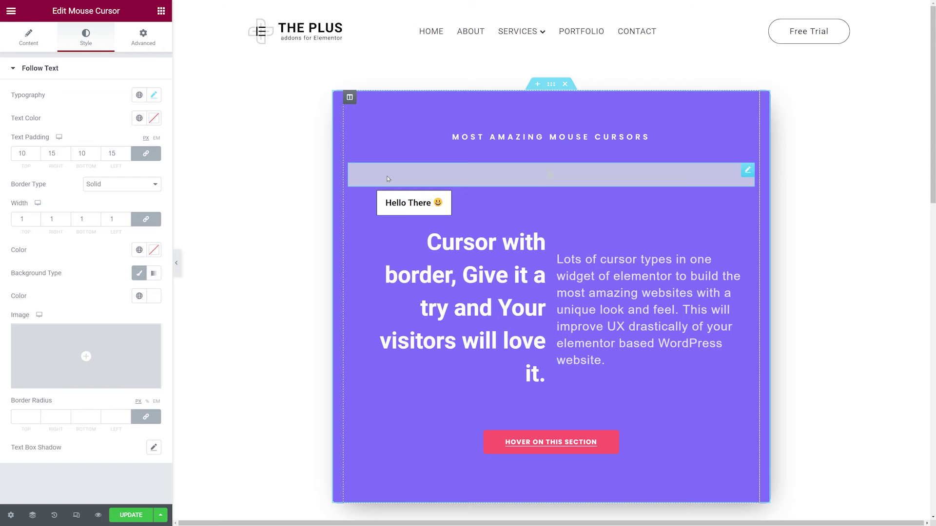
Step: Make the follow text's white background slightly transparent and set its border radius to 25 px on all corners
left_click(153, 296)
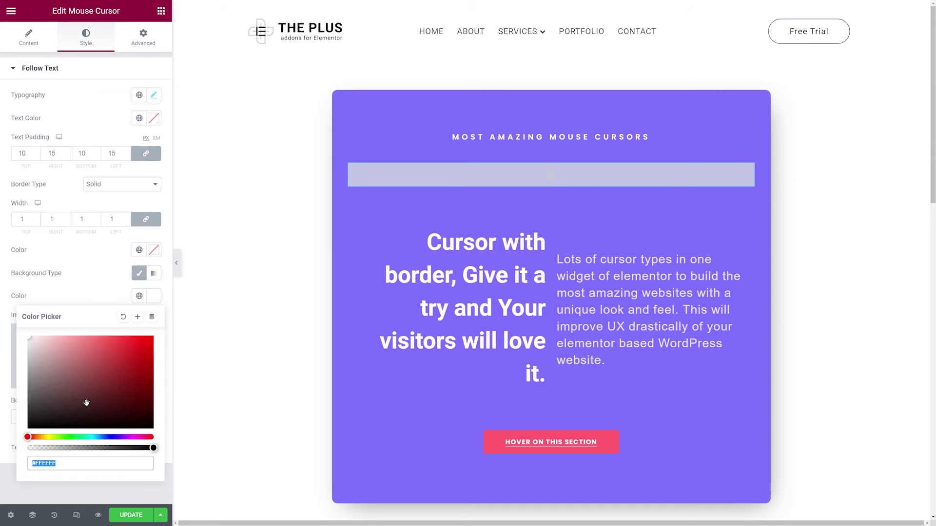
left_click(151, 448)
left_click_drag(148, 448, 123, 447)
left_click(89, 294)
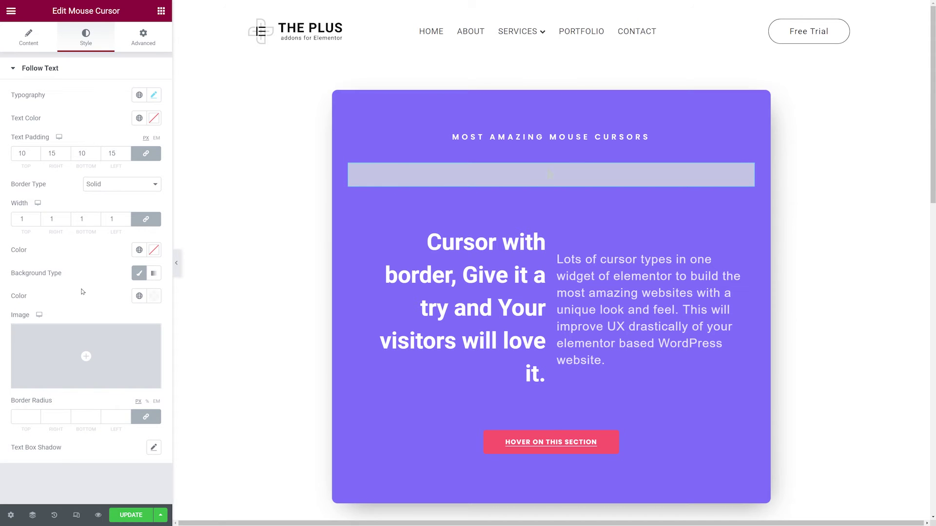
left_click(25, 416)
type("25")
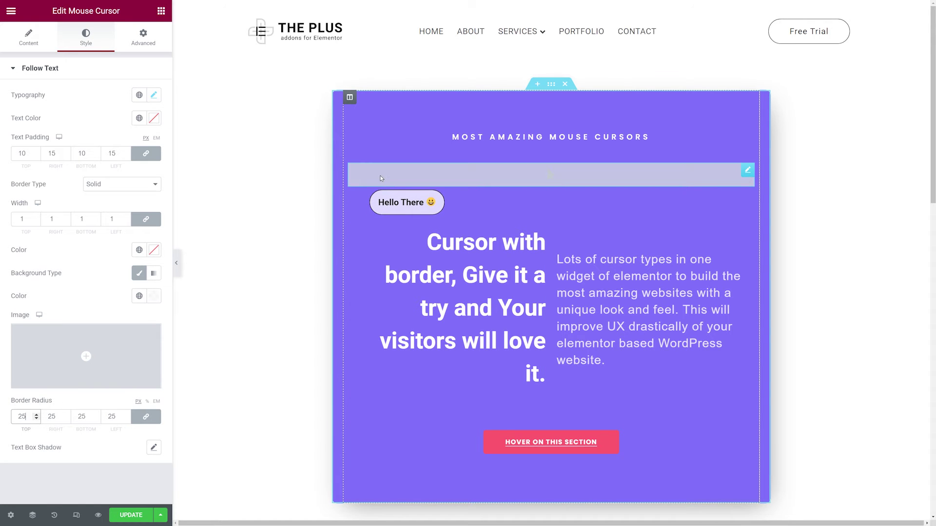
Step: Add a box shadow to the follow text with a horizontal offset of 5
left_click(153, 451)
scroll(153, 453, "down", 3)
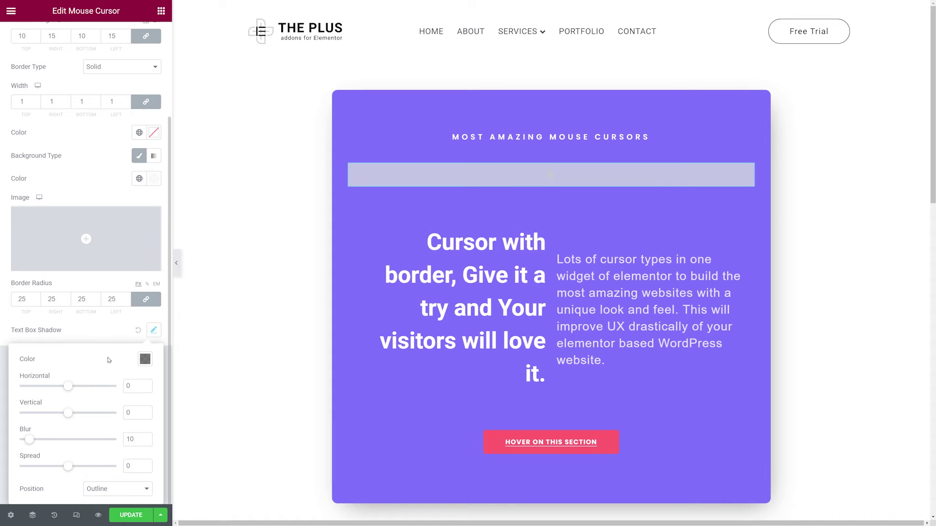
double_click(128, 387)
type("5")
key("Tab")
left_click(93, 343)
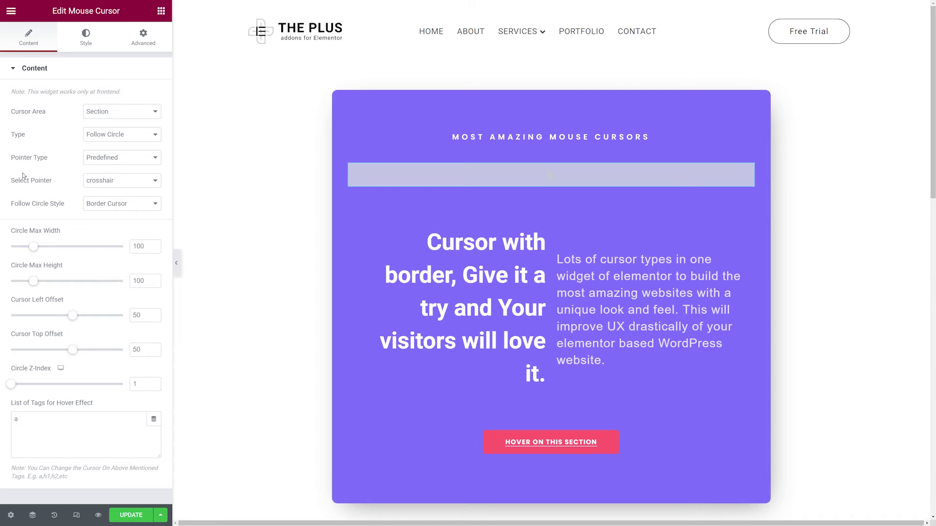
Step: Keep the Follow Circle's Pointer Type as Predefined and choose "pointer" as its pointer
left_click(147, 161)
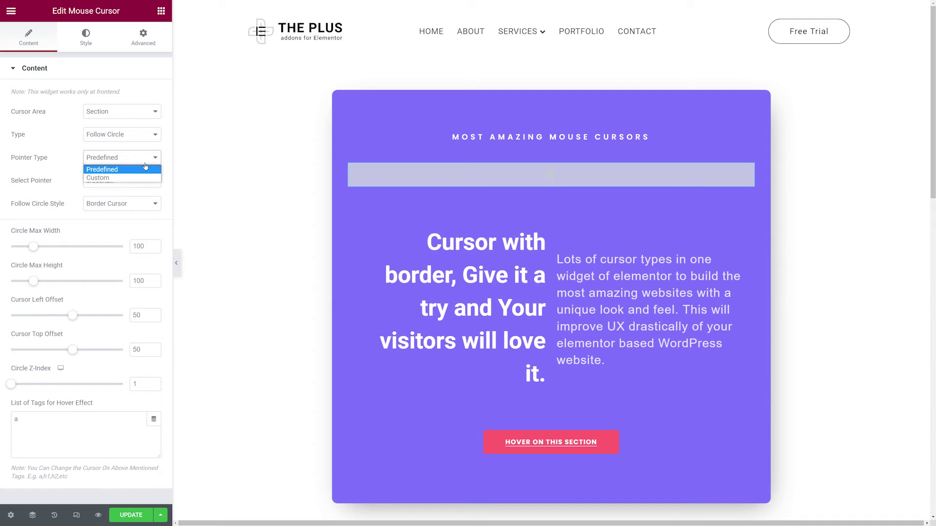
left_click(54, 156)
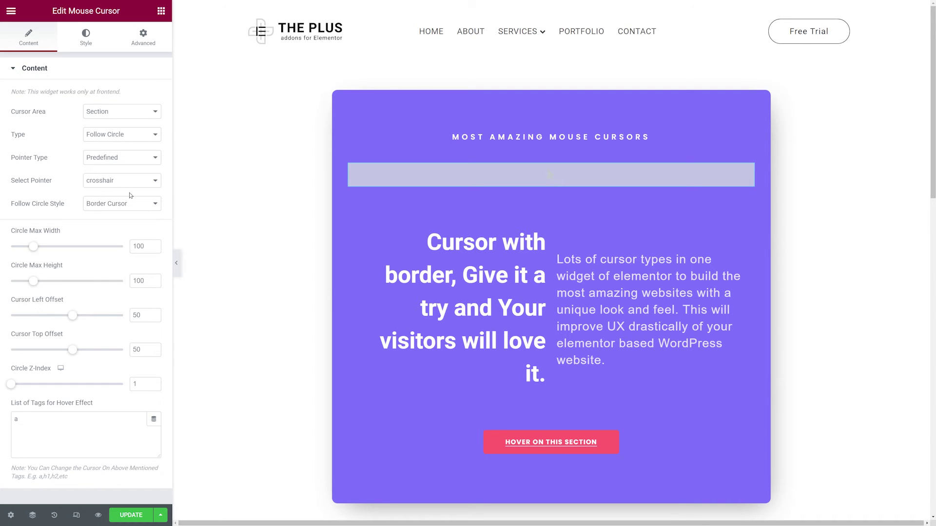
left_click(155, 185)
scroll(141, 229, "down", 5)
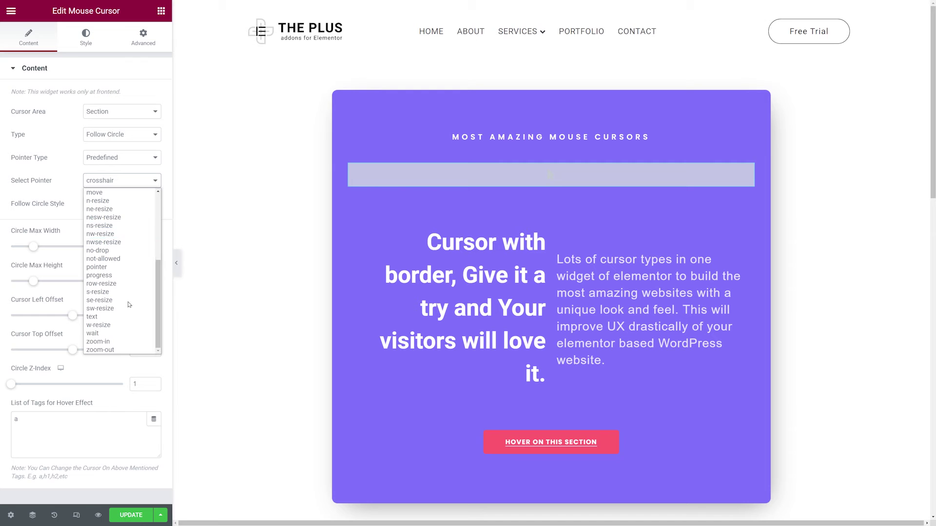
left_click(107, 267)
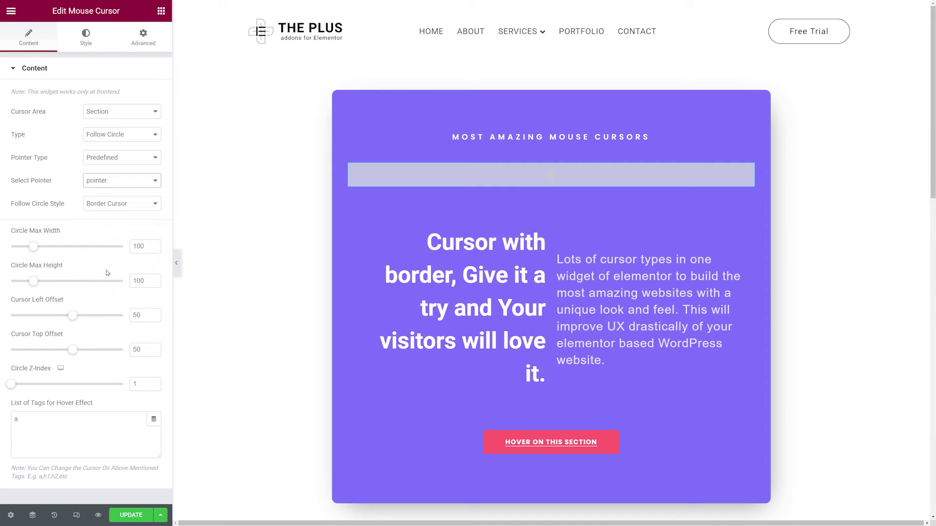
Step: Try the Custom pointer type with its Cursor Icon image option for the Follow Circle
left_click(138, 156)
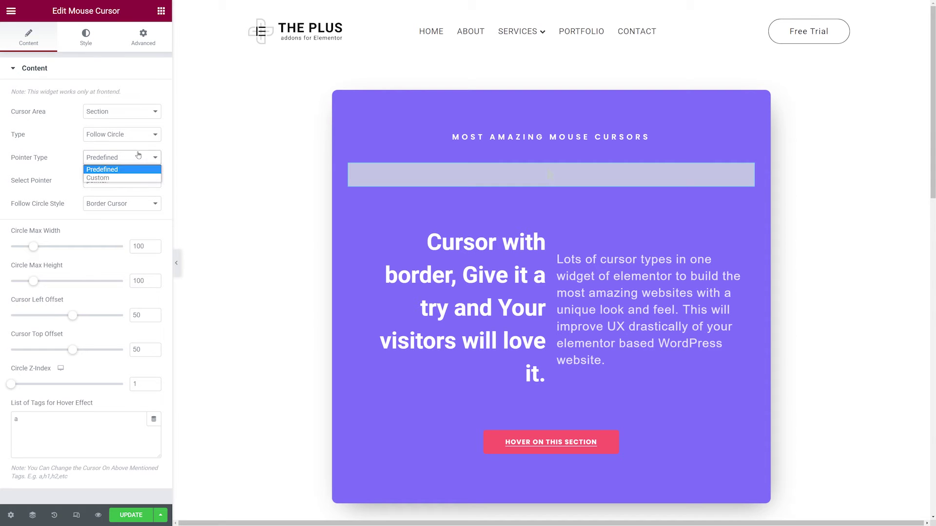
left_click(126, 177)
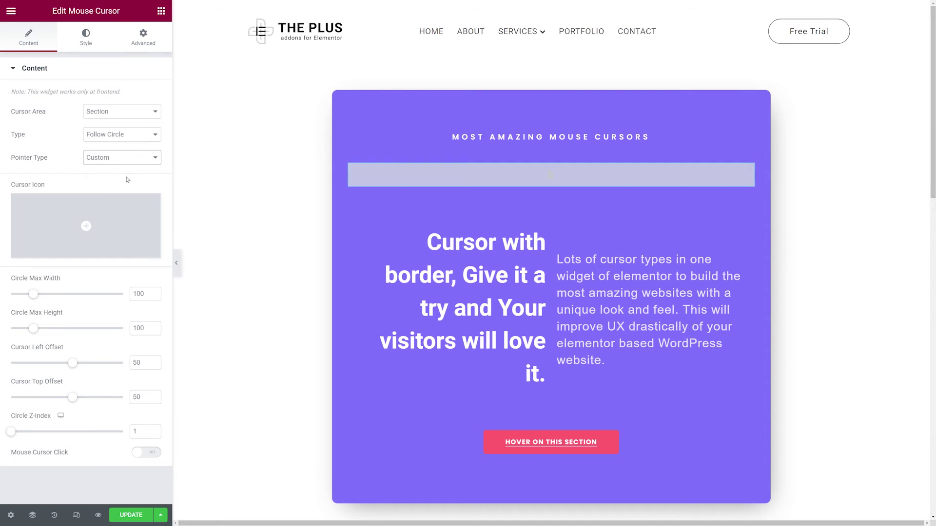
left_click(99, 225)
left_click(63, 136)
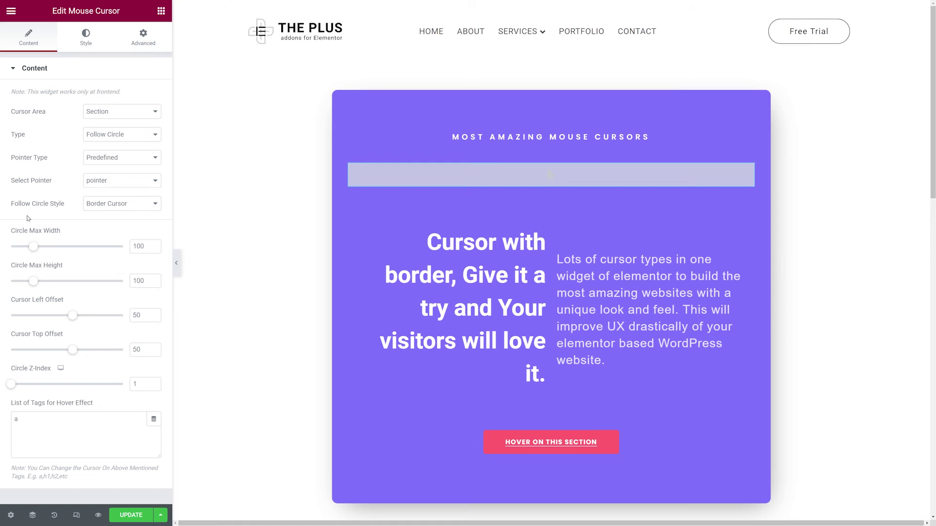
Step: Keep Border Cursor as the Follow Circle Style and set the Circle Z-Index to 1
left_click(149, 212)
left_click(136, 217)
left_click(145, 381)
left_click(154, 386)
left_click(111, 372)
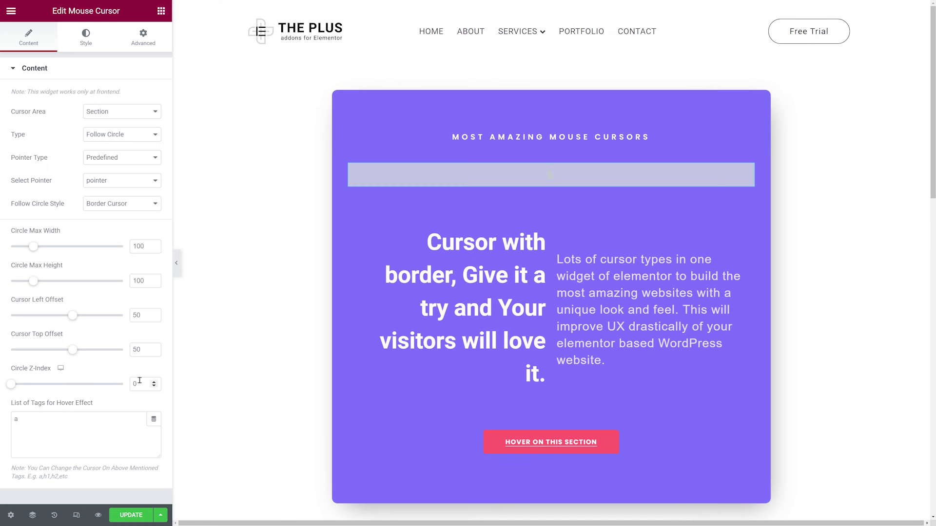
double_click(140, 381)
type("1")
left_click(98, 517)
Step: Try a Circle Z-Index of 999 and undo the change
double_click(137, 385)
type("999")
left_click(98, 370)
key("ctrl+z")
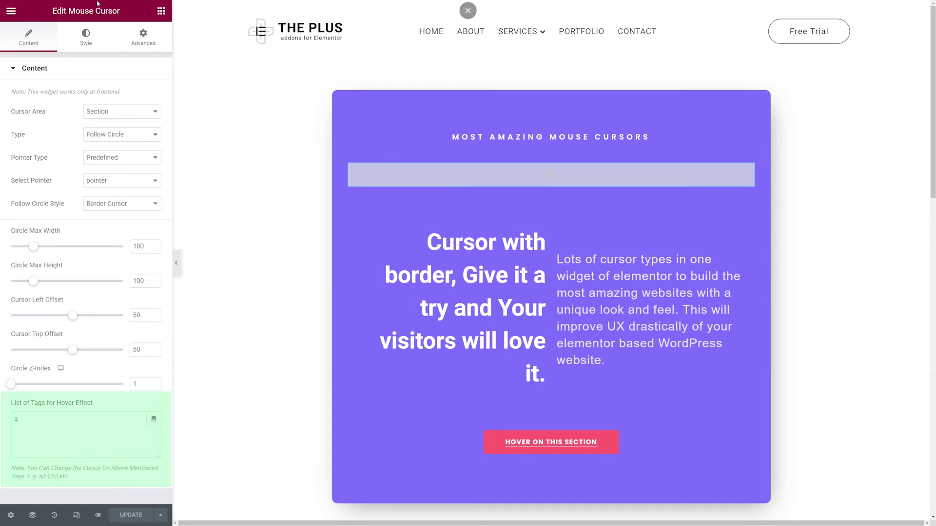
Step: Style the follow circle's normal state with a bright yellow background colour and an opacity of 0.5
left_click(88, 45)
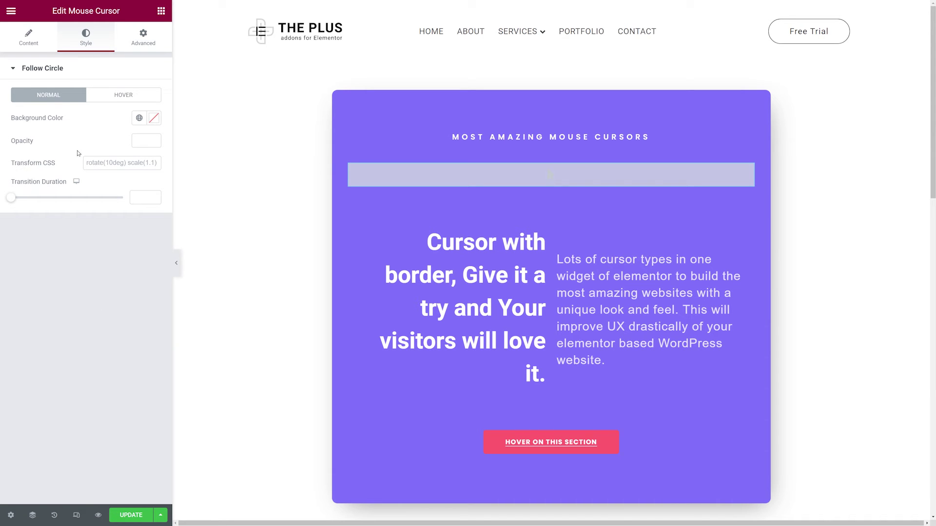
left_click(112, 99)
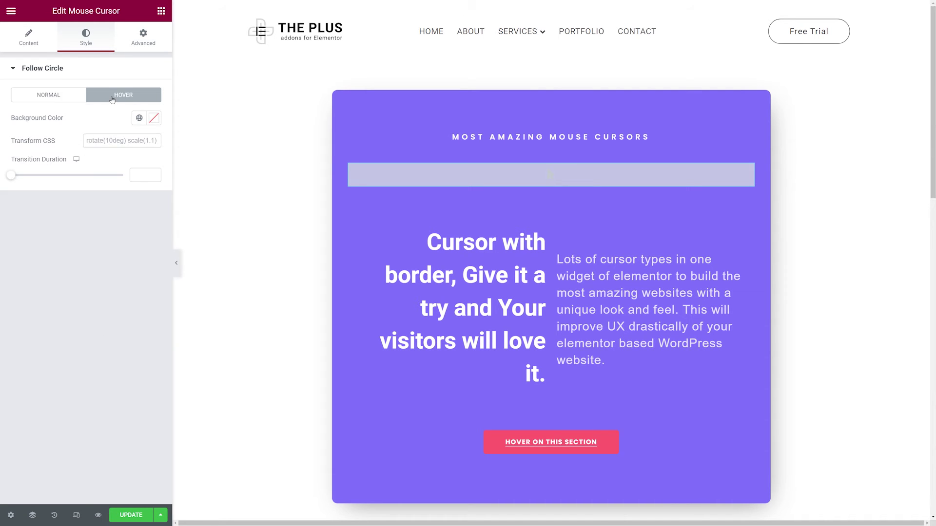
left_click(49, 99)
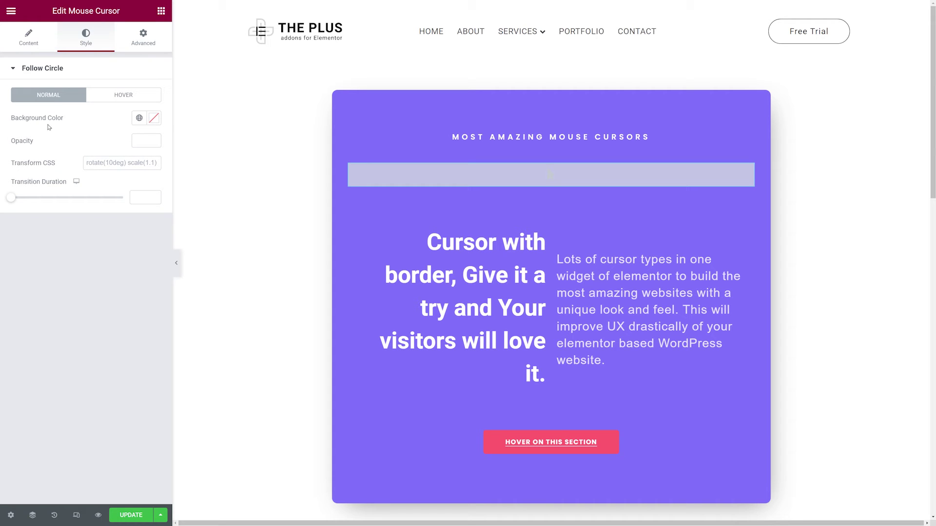
left_click(154, 118)
left_click(140, 163)
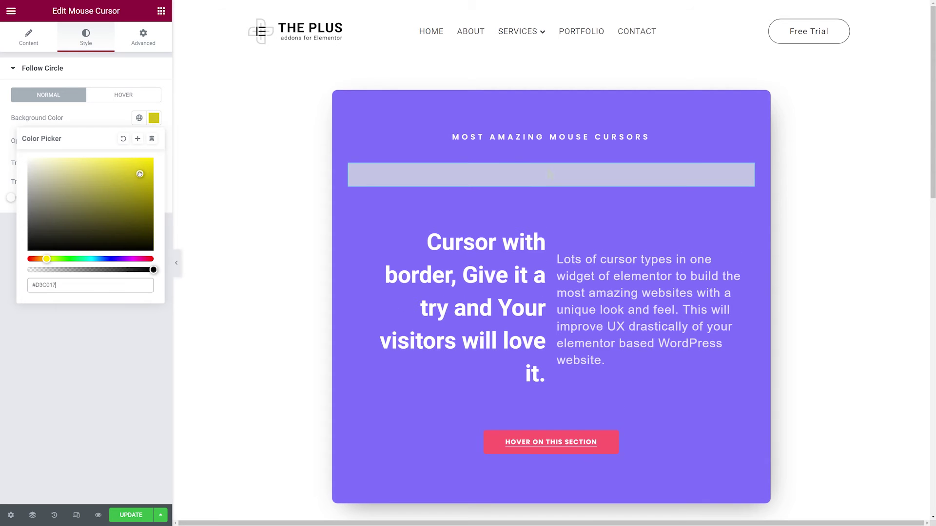
left_click(116, 119)
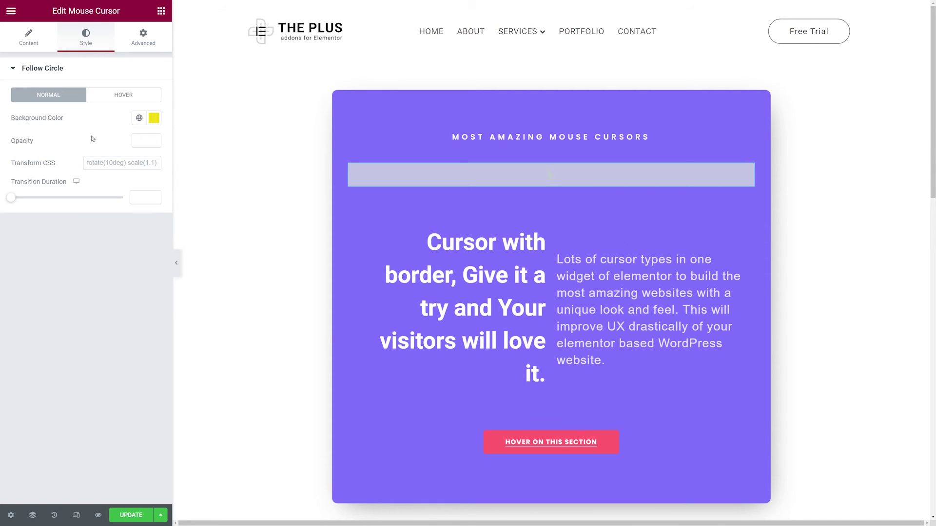
left_click(145, 144)
left_click(155, 143)
Step: Copy the "Transform CSS" label, search Google for it and open the W3Schools CSS transform property page
left_click_drag(58, 165, 11, 167)
right_click(43, 165)
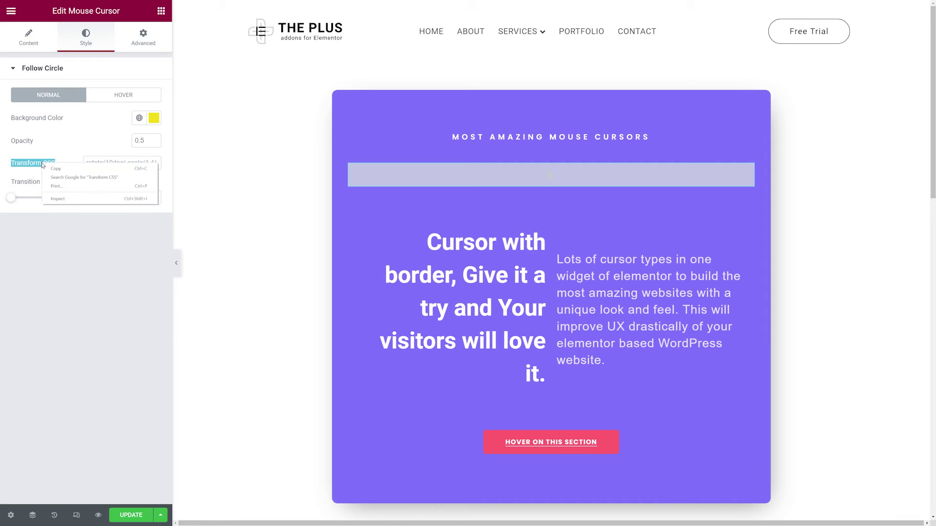
left_click(56, 169)
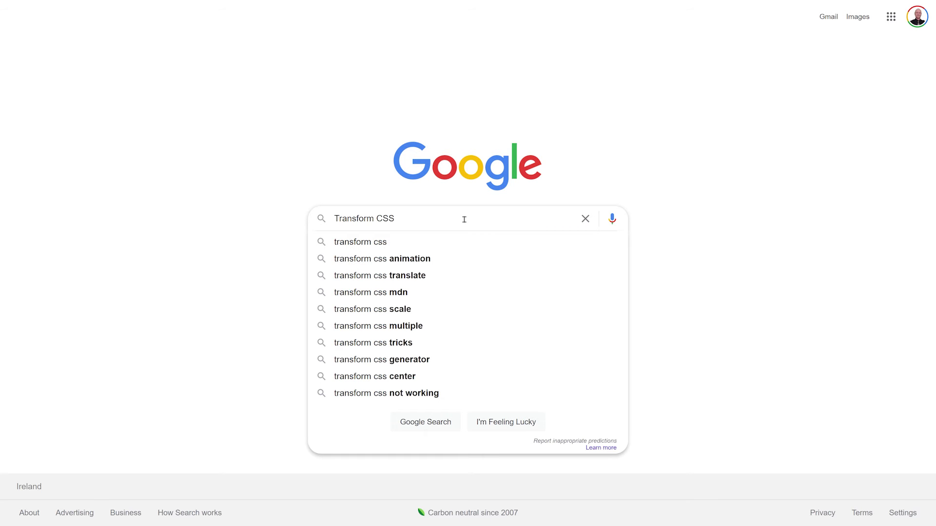
key("Return")
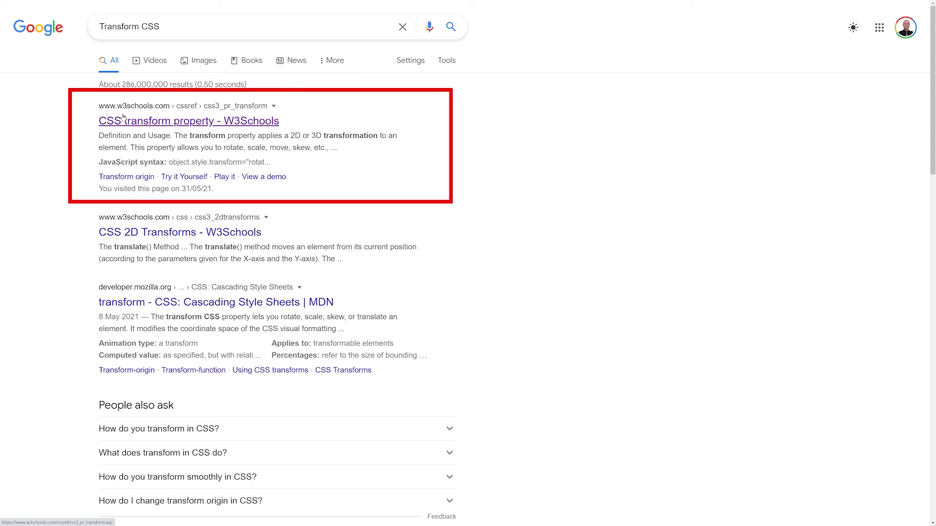
left_click(145, 126)
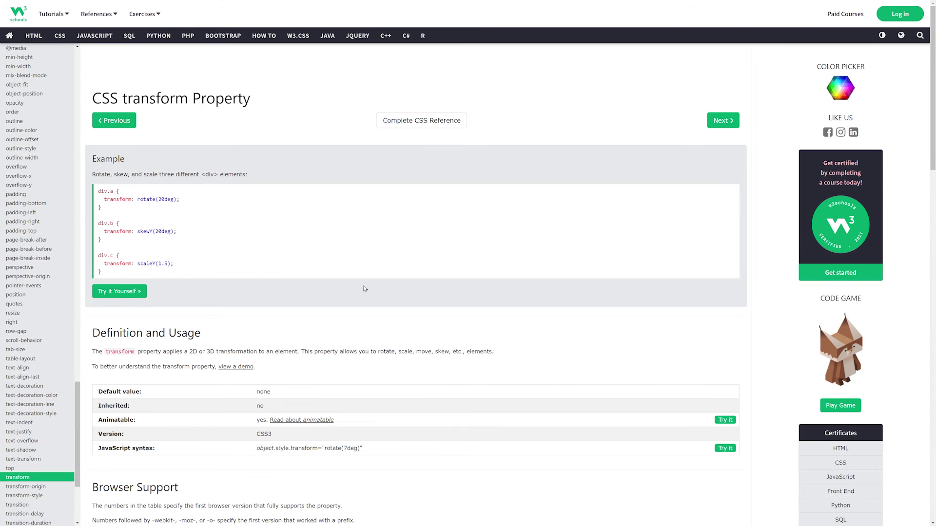
Step: Enlarge the W3Schools page and examine the transform examples and the property values table
key("ctrl+plus")
key("ctrl+plus")
key("ctrl+plus")
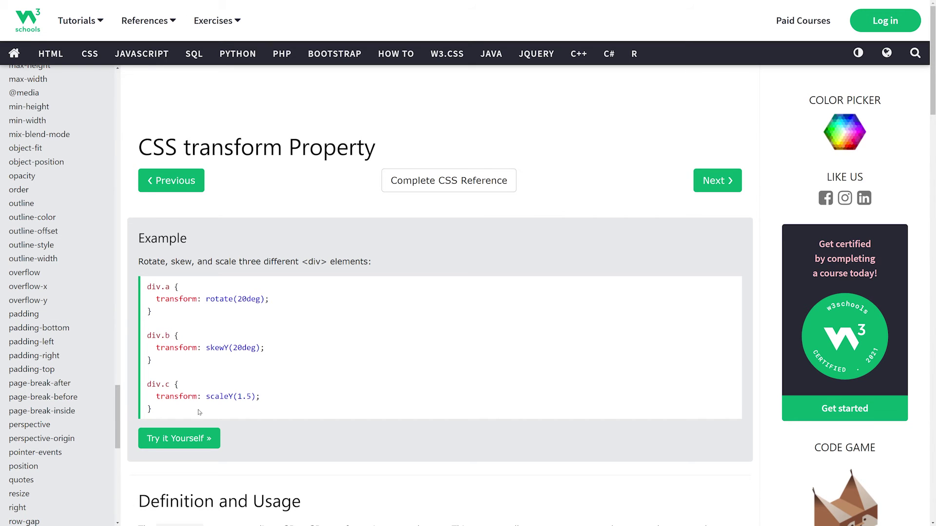
scroll(434, 322, "down", 2)
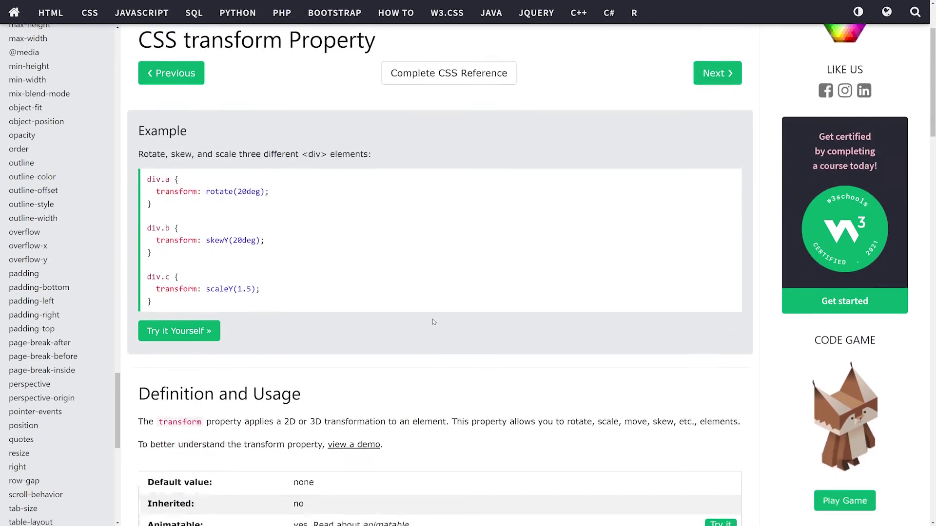
scroll(433, 322, "down", 14)
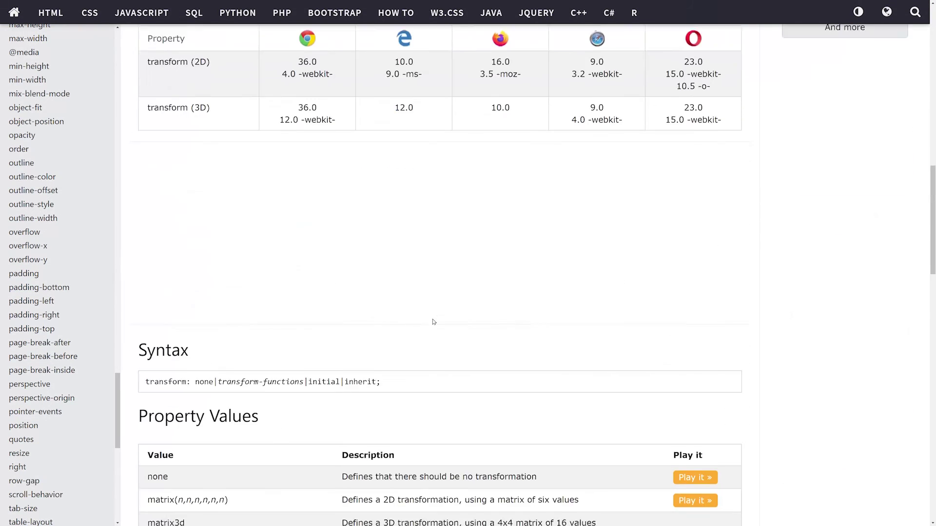
scroll(433, 322, "down", 7)
scroll(434, 322, "down", 1)
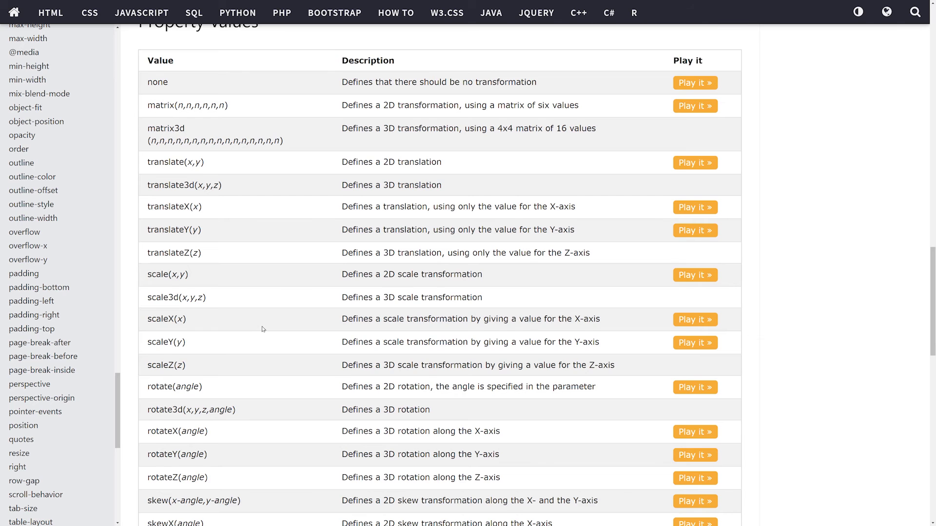
scroll(262, 329, "down", 3)
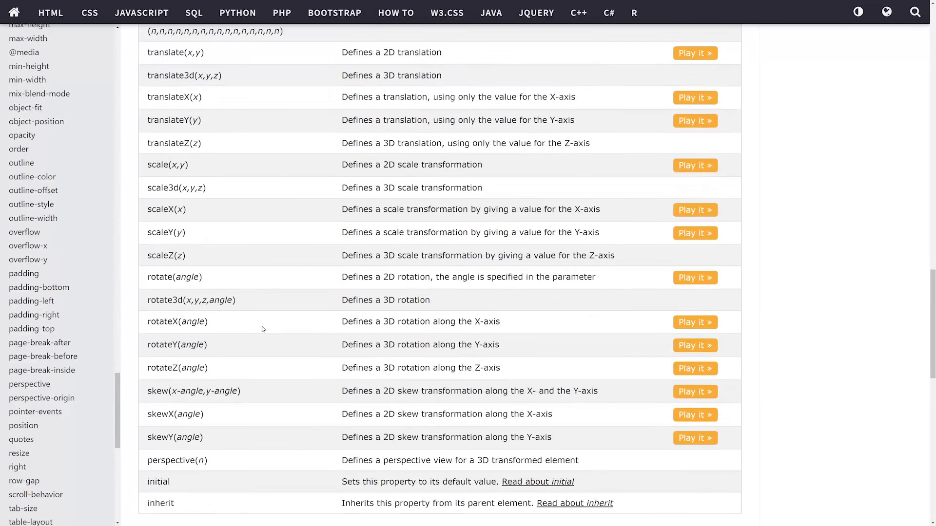
scroll(262, 330, "up", 1)
scroll(262, 330, "up", 1)
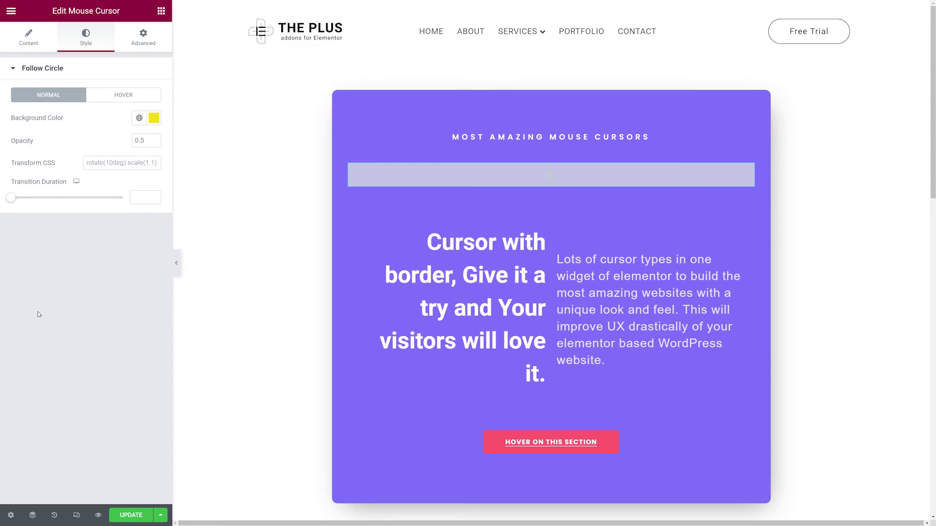
Step: Back in Elementor, set the normal state's Transform CSS to scale(1.2) and slightly increase its Transition Duration
left_click(113, 165)
key("ctrl+v")
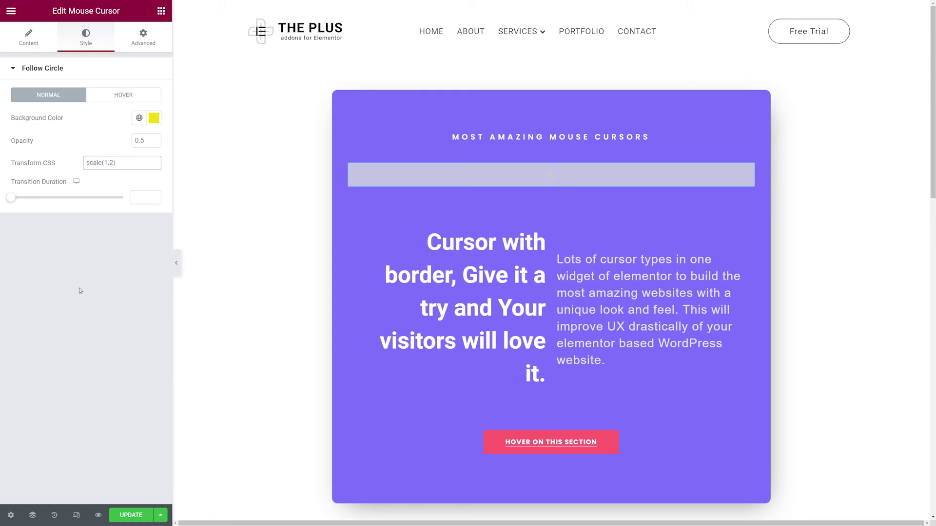
left_click(80, 290)
mouse_move(15, 201)
left_mouse_down()
mouse_move(123, 198)
mouse_move(14, 202)
mouse_move(28, 199)
left_mouse_up()
Step: Give the follow circle's hover state a bright green background colour and a Transform CSS of scale(2)
left_click(130, 97)
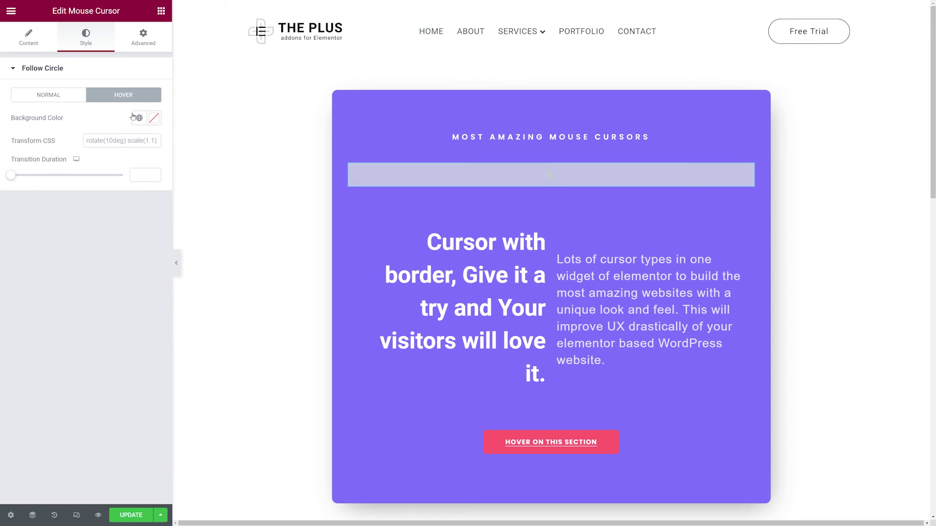
left_click(154, 118)
left_click(136, 175)
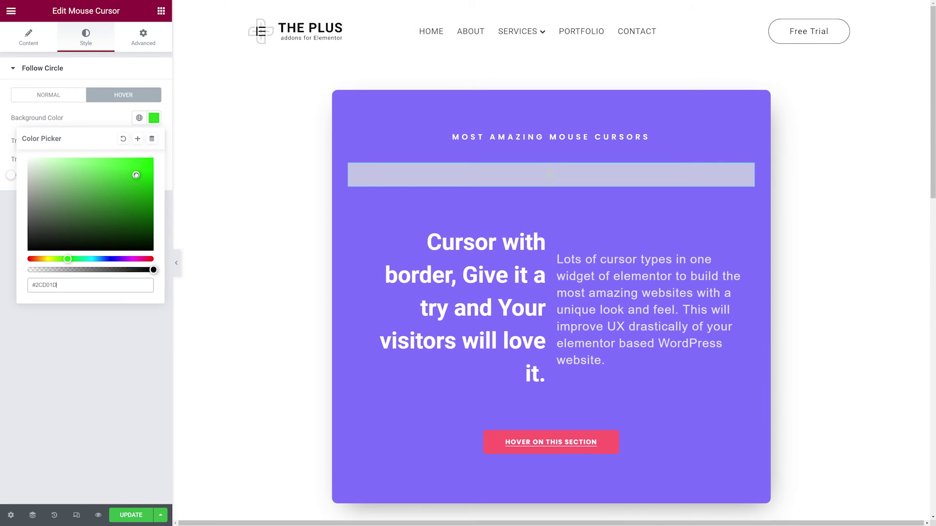
key("Escape")
left_click(115, 141)
type("scale(2)")
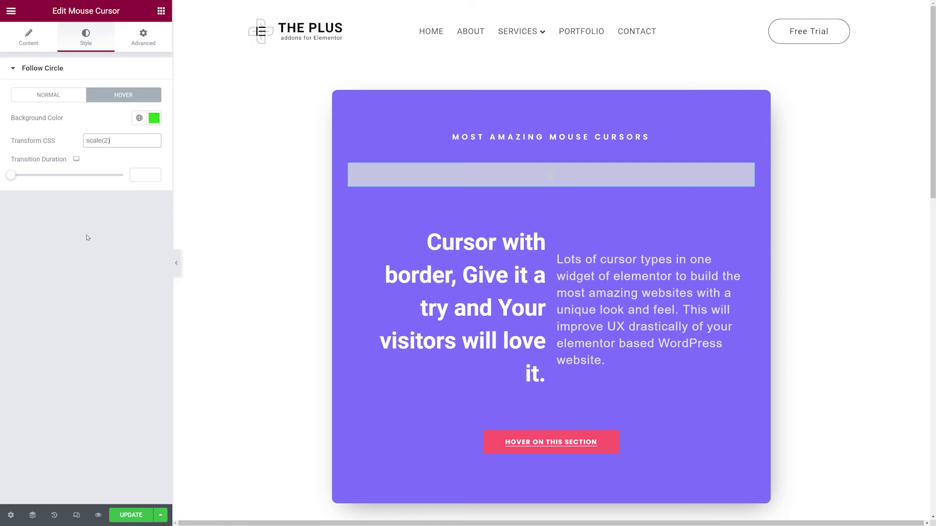
Step: Set the hover Transition Duration to 0.5, then update the page and open its preview
left_click(139, 174)
type("0.5")
left_click(84, 263)
left_click(138, 516)
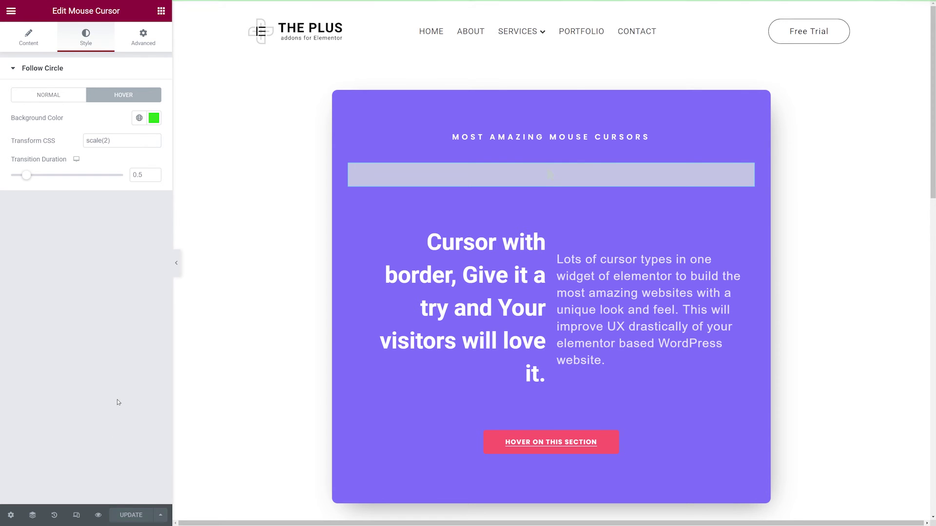
left_click(97, 516)
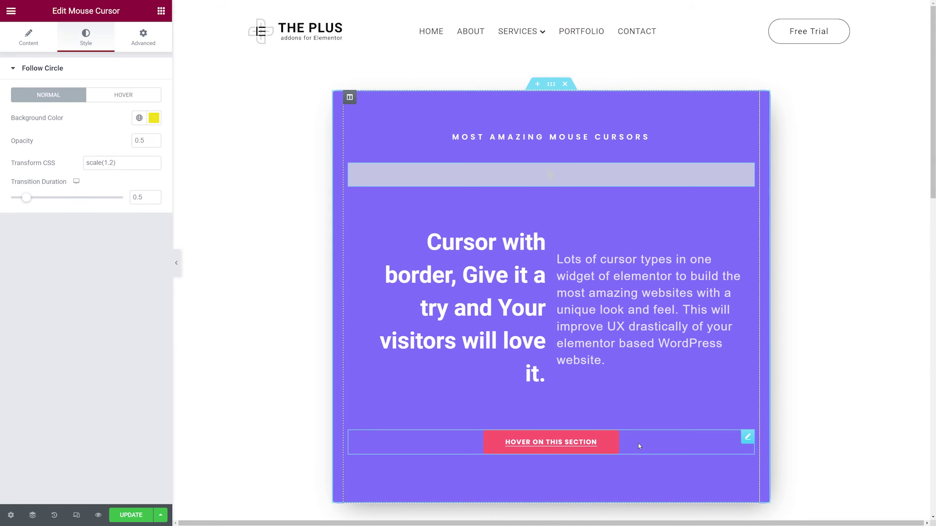
Step: Open the advanced settings of the "Hover on this Section" button widget
left_click(638, 443)
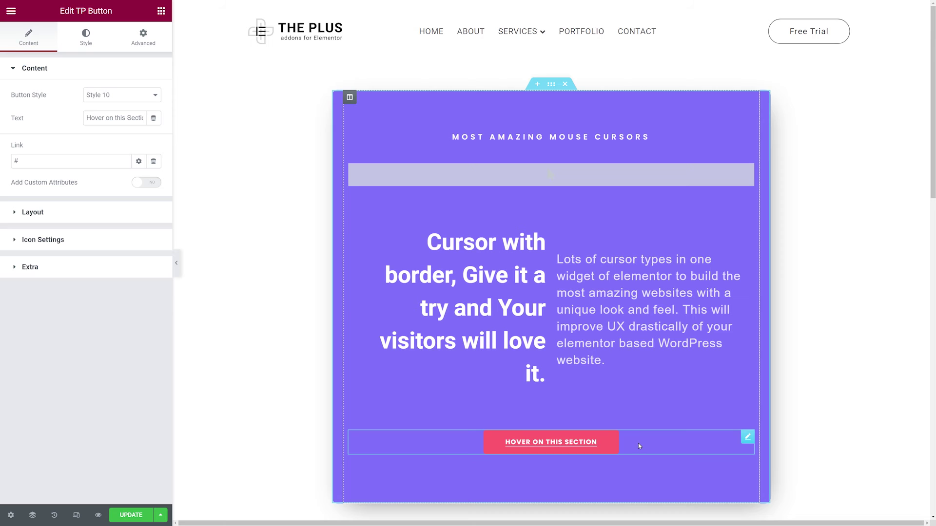
left_click(146, 46)
left_click(137, 190)
left_click(75, 197)
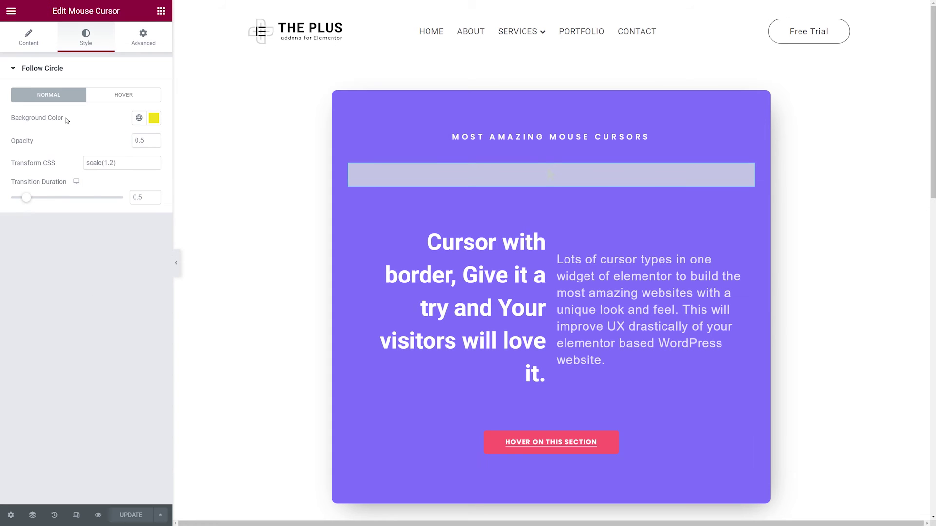
Step: Change the Mouse Cursor's Follow Circle Style to Progress Cursor (Body) and its Cursor Area to Body
left_click(24, 46)
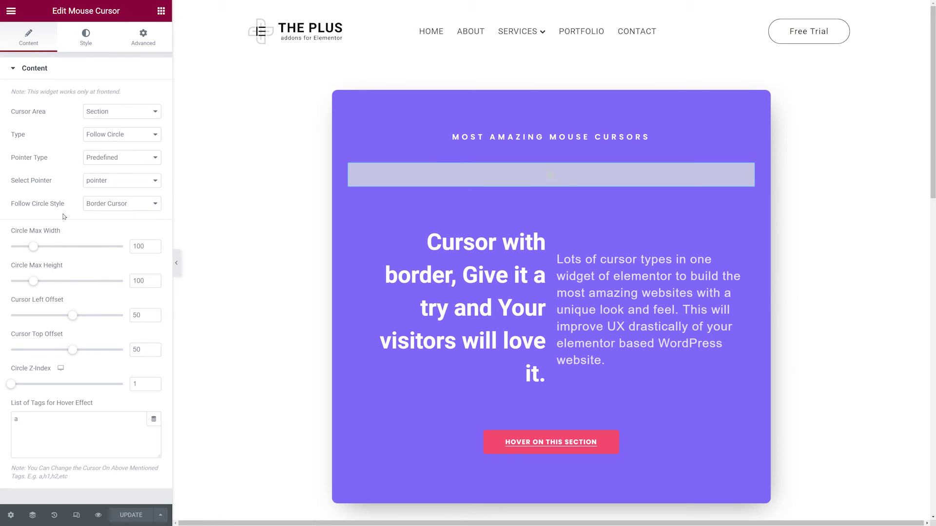
left_click(149, 209)
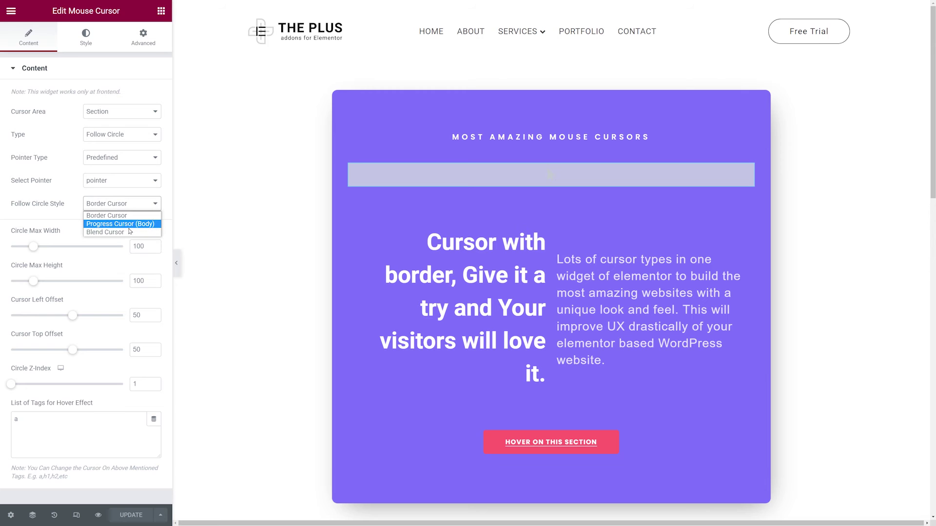
left_click(110, 226)
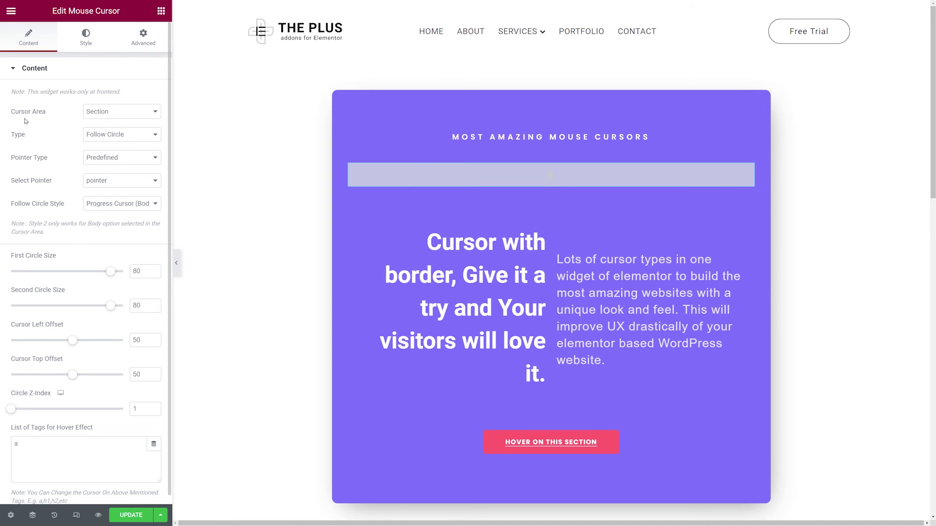
left_click(103, 112)
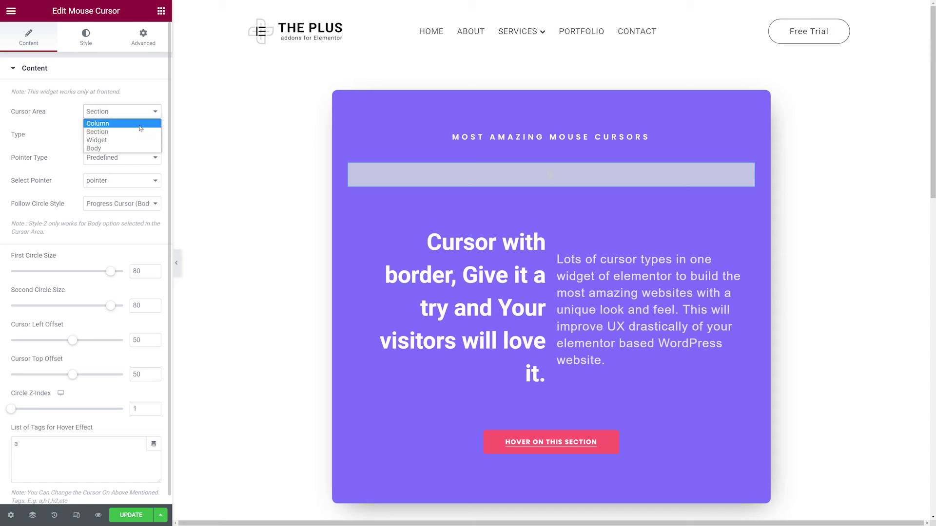
left_click(139, 148)
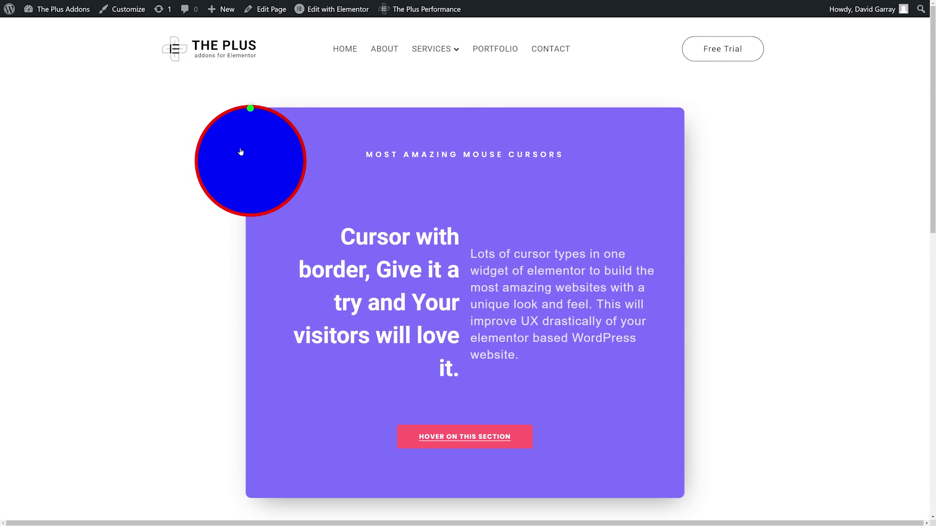
Step: Check on the previewed page how the cursor's progress ring responds to scrolling through the whole page
scroll(240, 152, "down", 6)
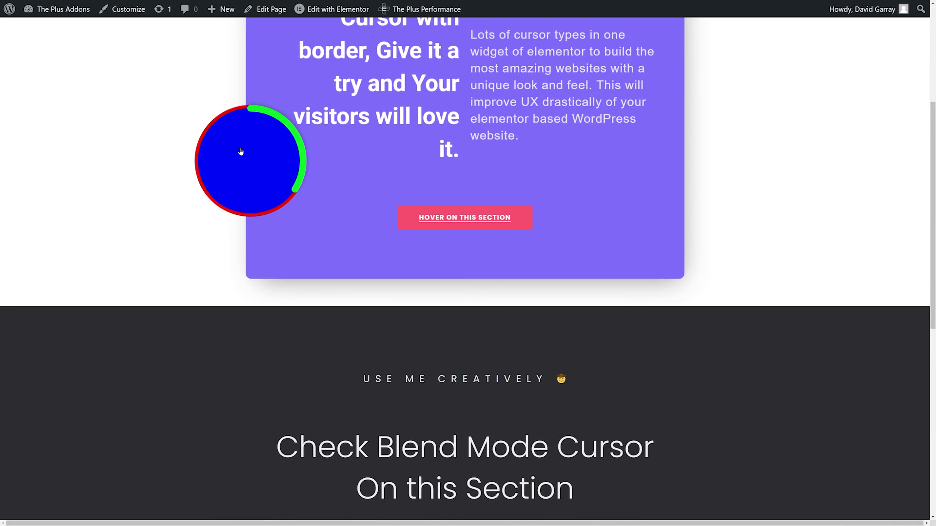
scroll(240, 152, "down", 7)
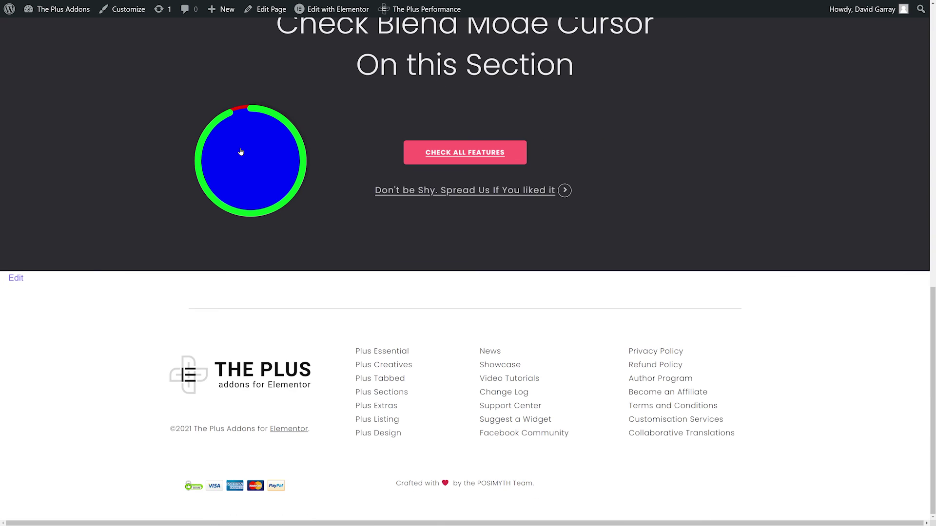
scroll(240, 151, "up", 13)
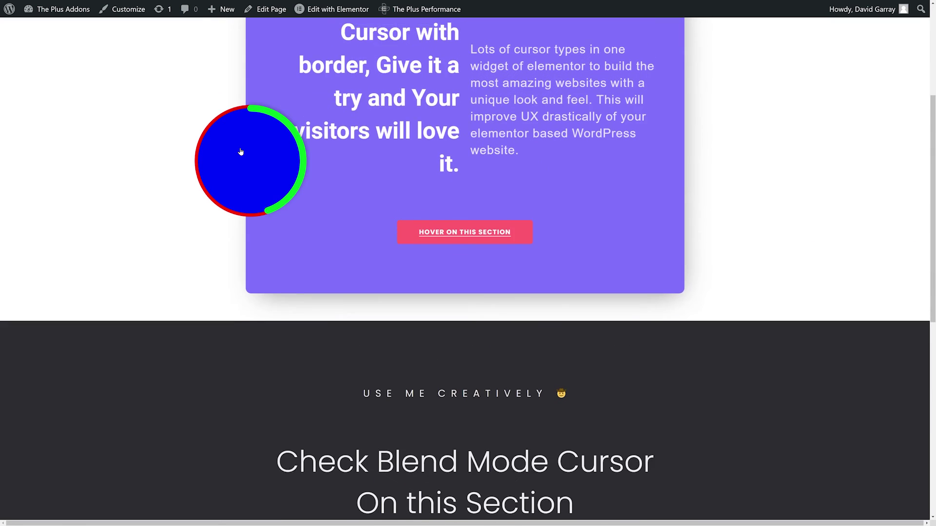
scroll(240, 151, "down", 13)
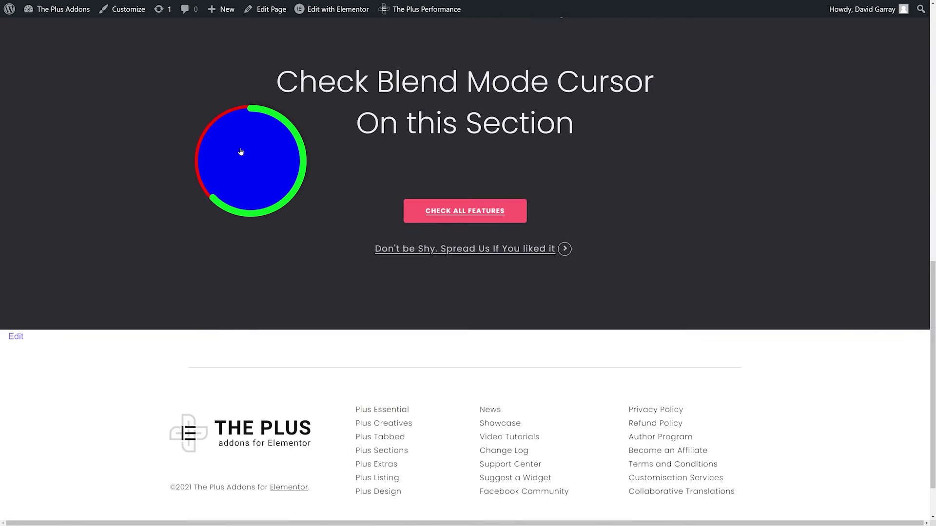
scroll(241, 152, "up", 13)
scroll(240, 152, "down", 5)
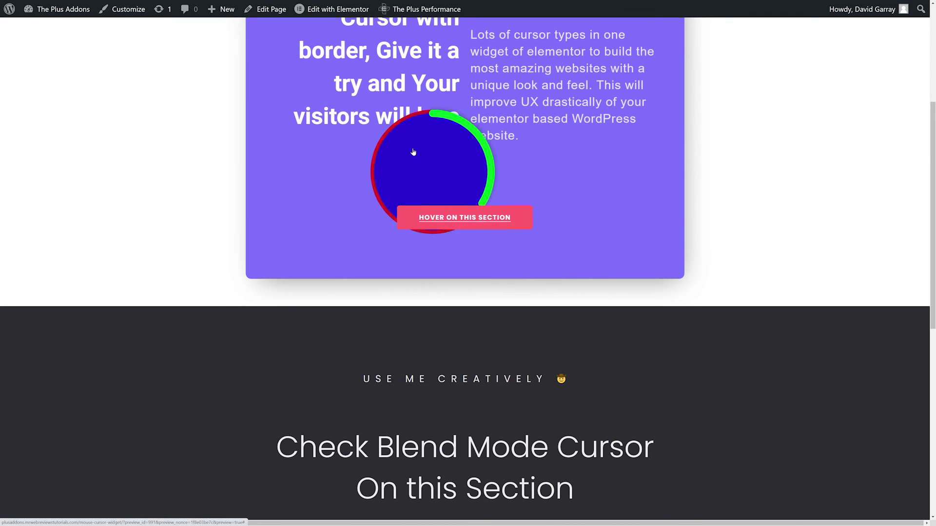
scroll(369, 169, "up", 5)
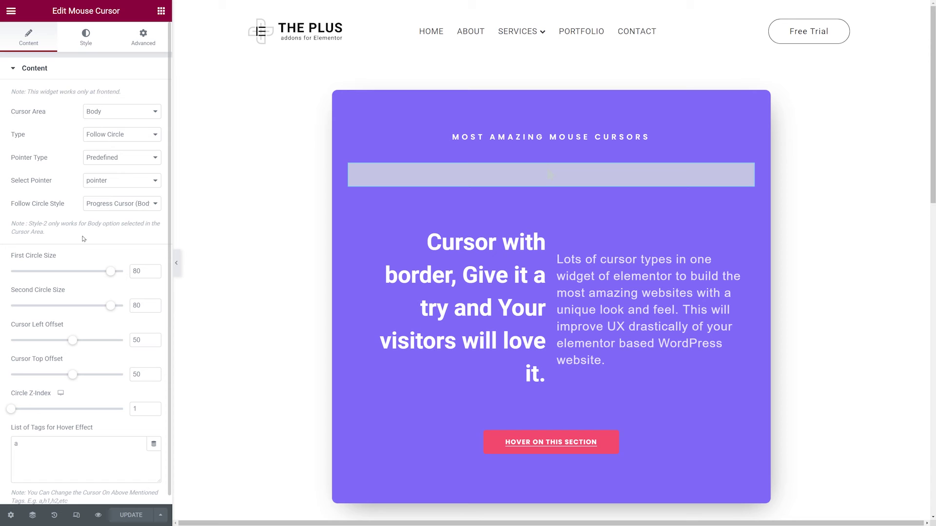
Step: Examine the progress cursor's styling options for circle stroke, fill and progress stroke, covering the normal and hover states
left_click(87, 43)
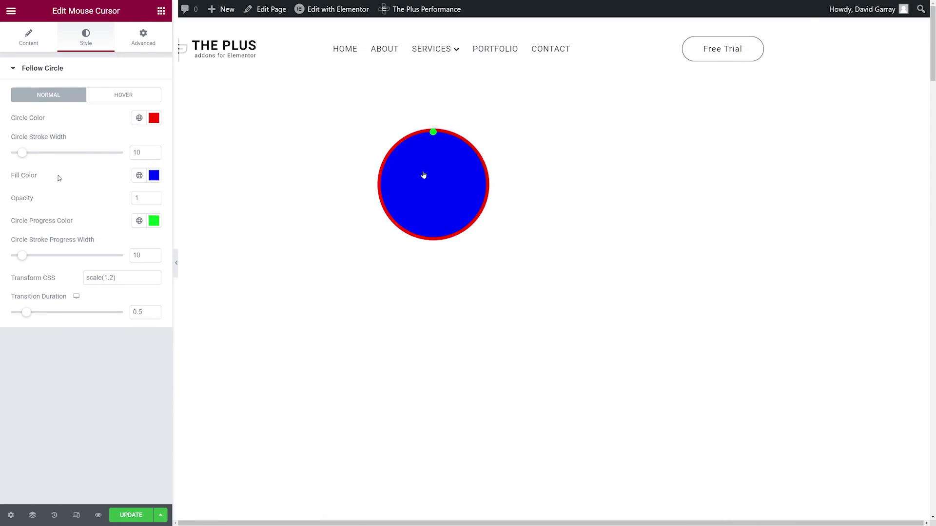
scroll(423, 175, "down", 2)
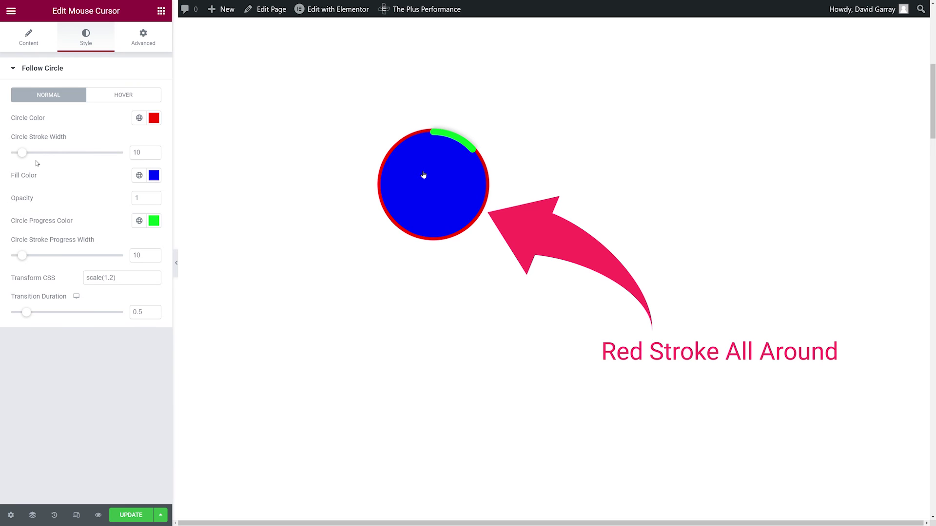
mouse_move(23, 153)
left_mouse_down()
mouse_move(124, 155)
mouse_move(22, 154)
left_mouse_up()
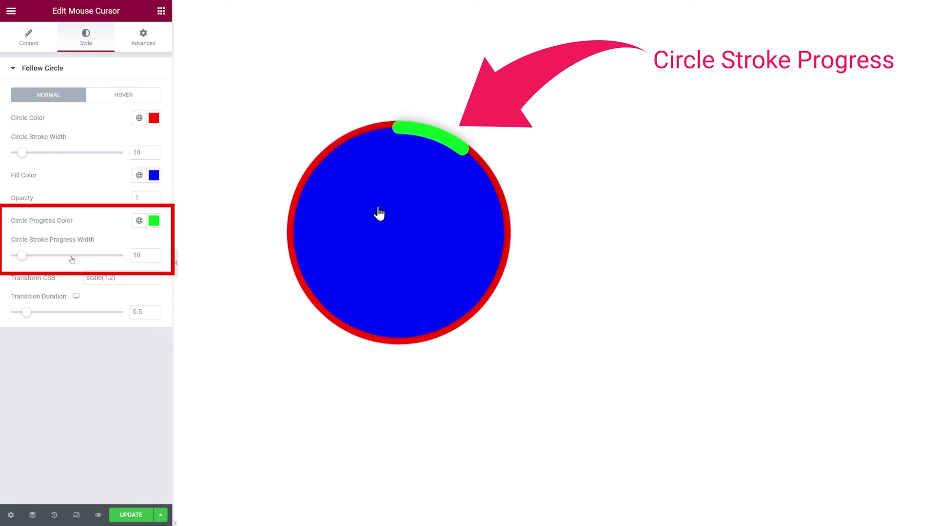
mouse_move(22, 256)
left_mouse_down()
mouse_move(126, 258)
mouse_move(23, 257)
left_mouse_up()
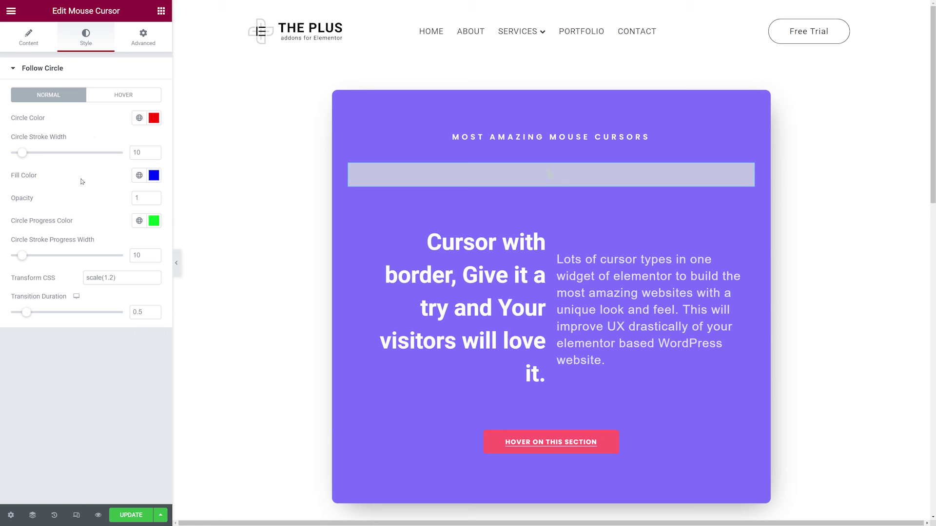
left_click(116, 101)
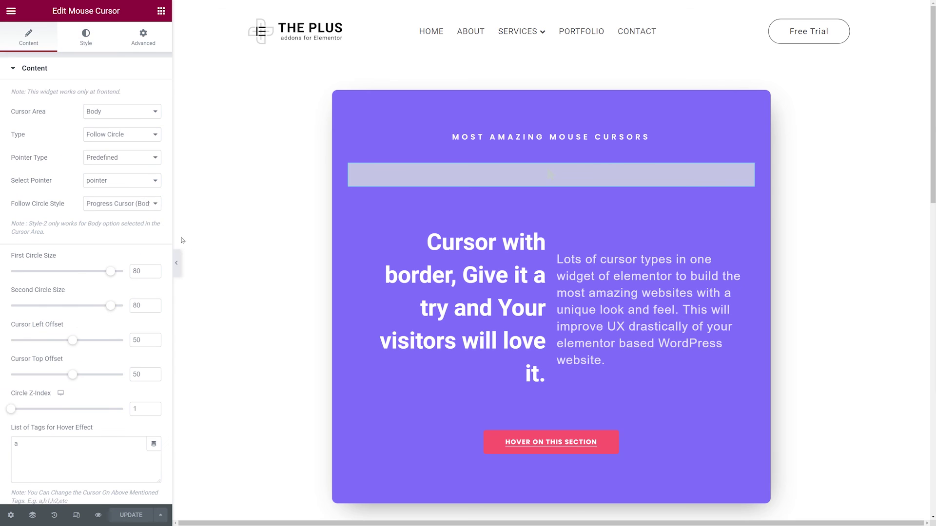
Step: Switch the Follow Circle Style to Blend Cursor and save the page
left_click(141, 204)
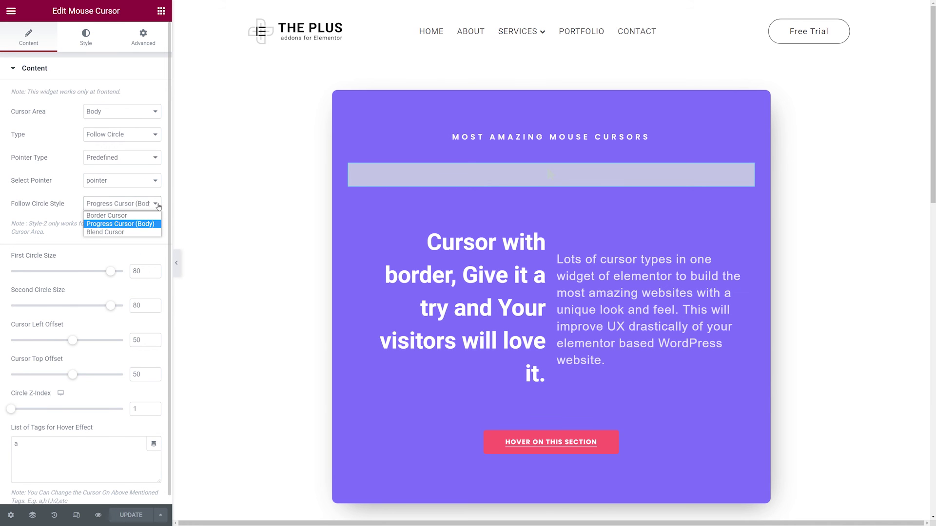
left_click(135, 232)
key("ctrl+s")
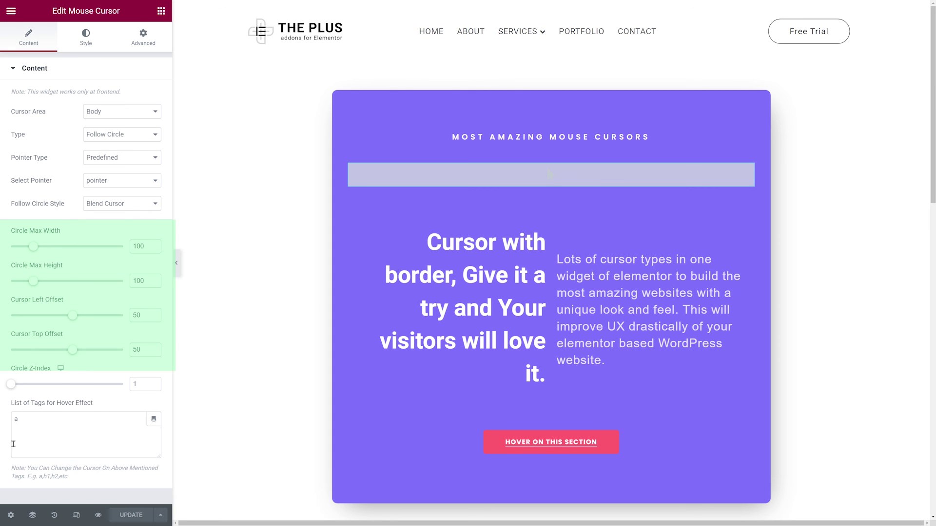
Step: Select difference as the blend cursor's Mix Blend Mode and review its hover styling
left_click(85, 46)
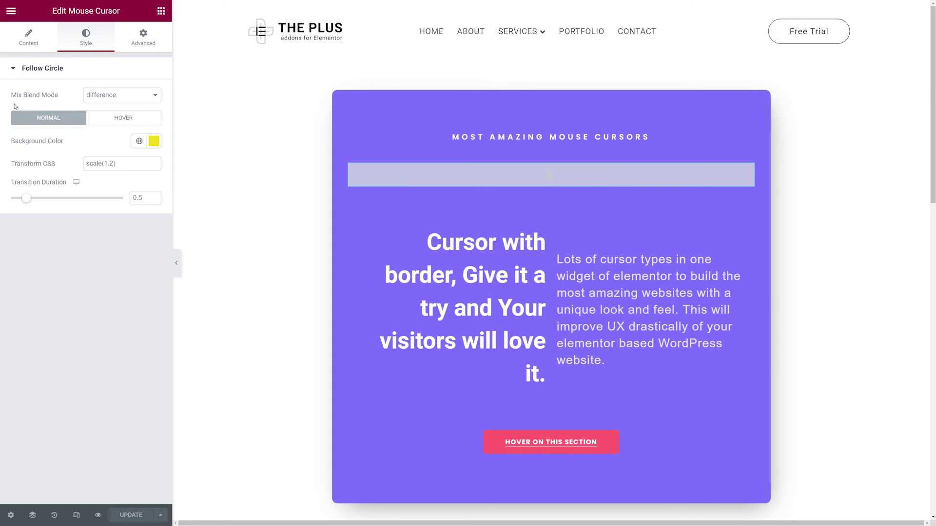
left_click(152, 98)
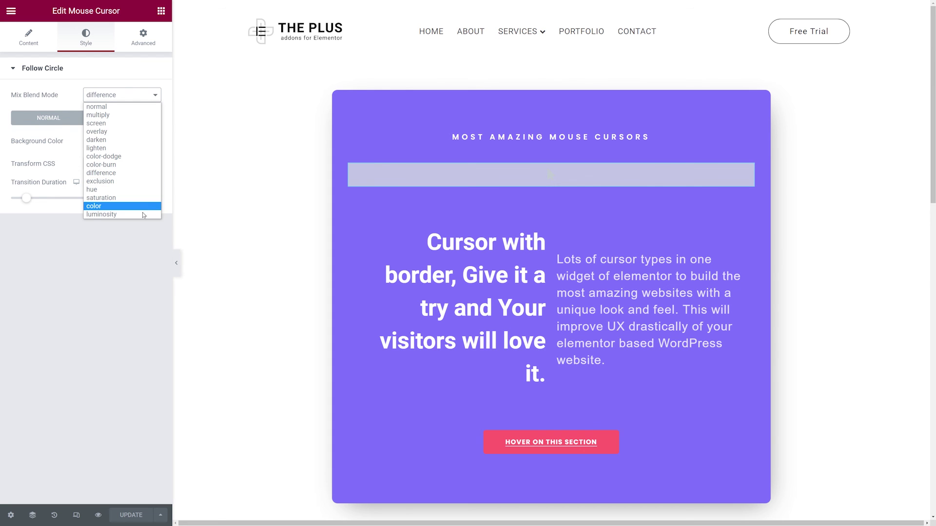
left_click(122, 173)
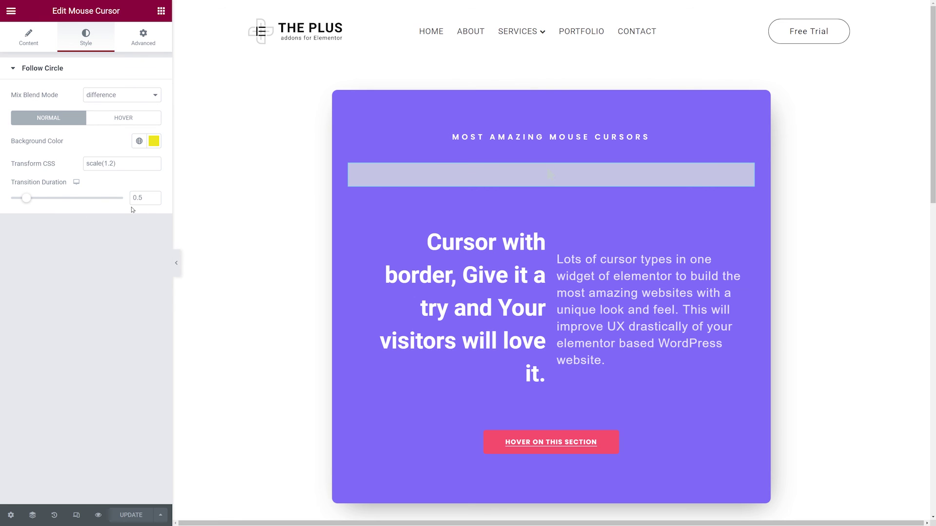
left_click(109, 122)
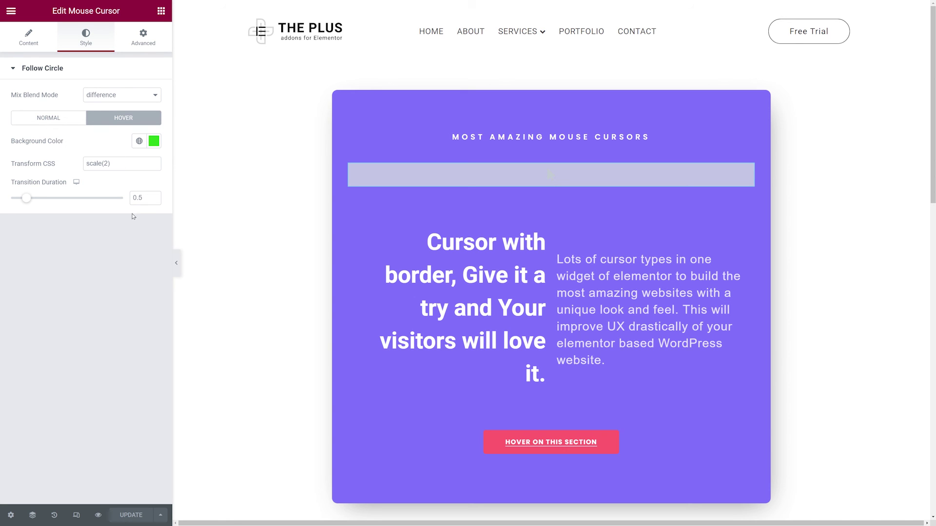
key("ctrl+z")
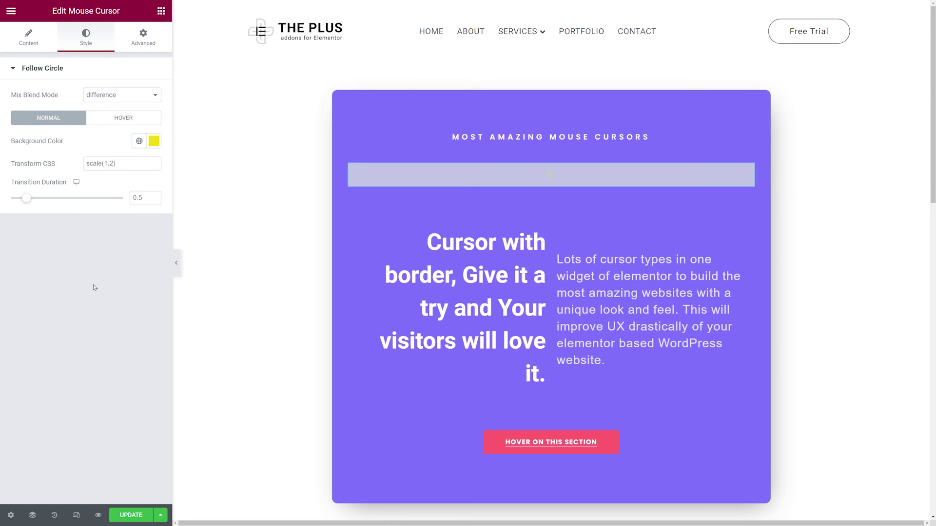
Step: Set the blend cursor's Cursor Area to Section and update the page
left_click(28, 43)
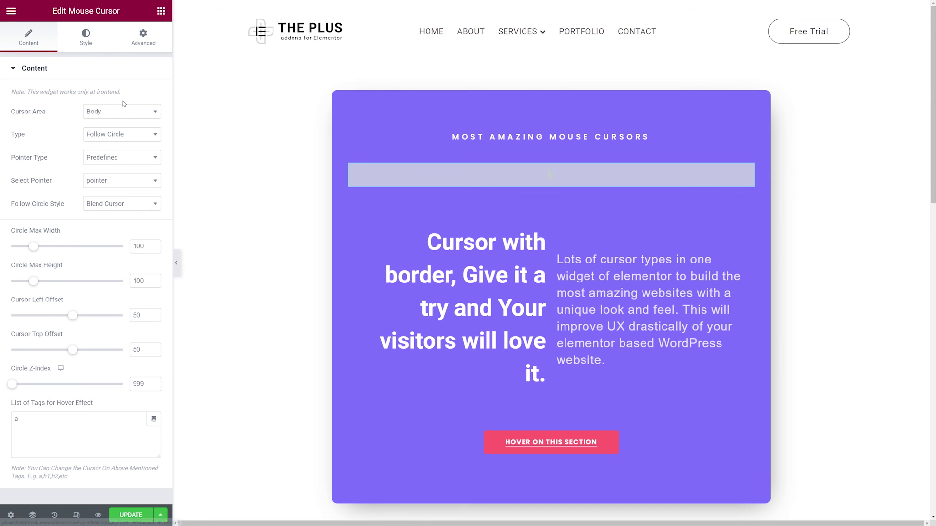
left_click(146, 111)
left_click(137, 131)
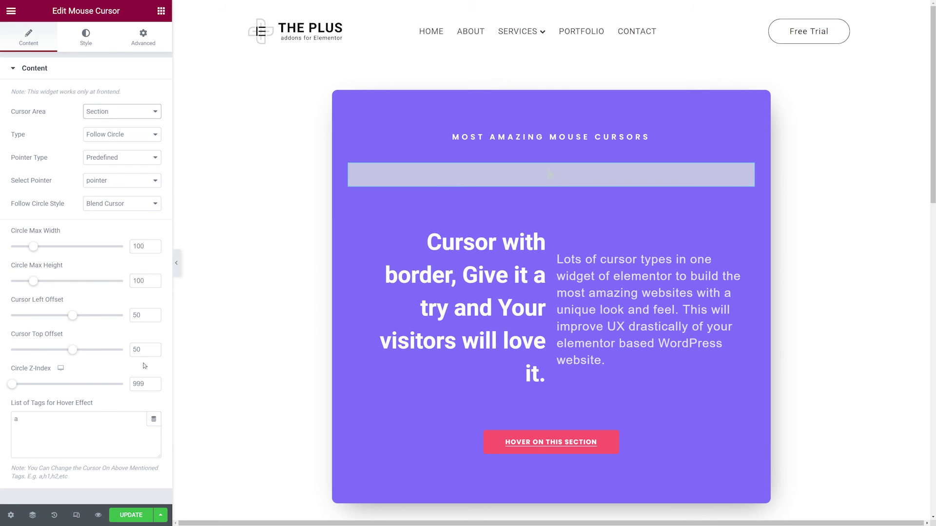
left_click(132, 516)
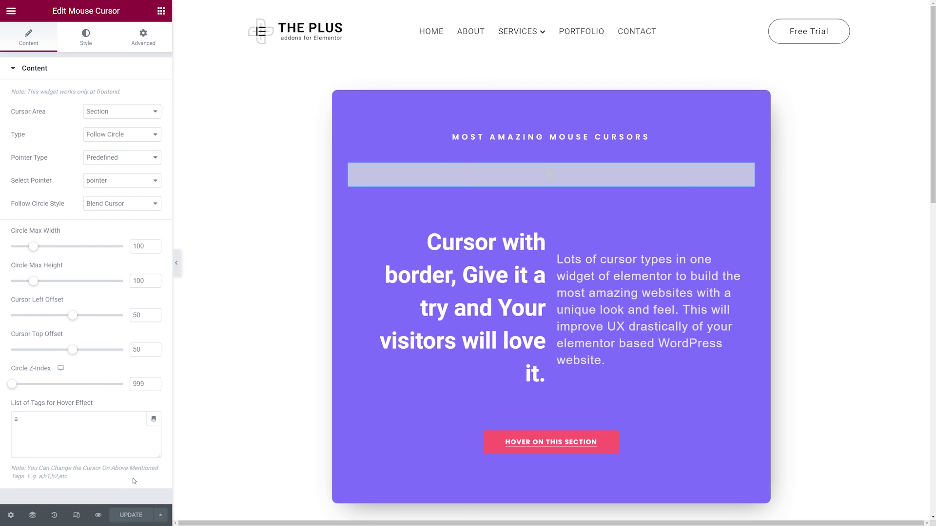